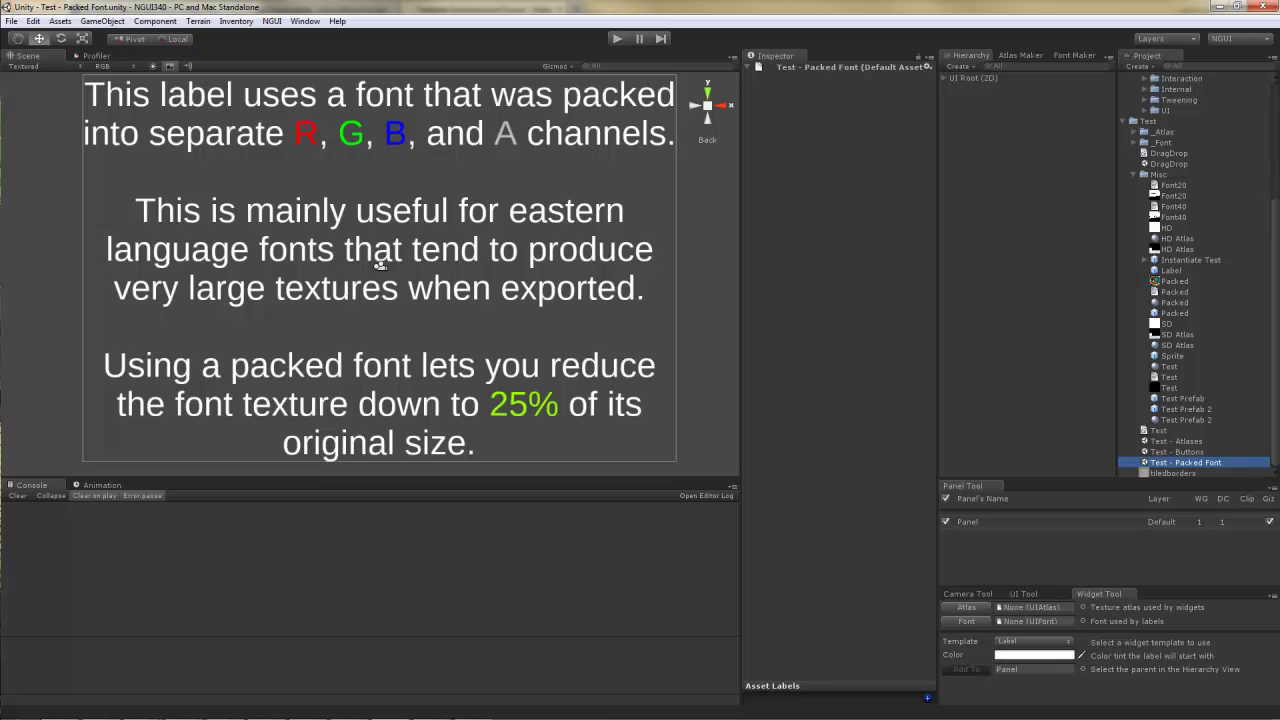
Create a new scene to replace the open packed font test scene.
{"action": "left_click", "coordinate": [1021, 319]}
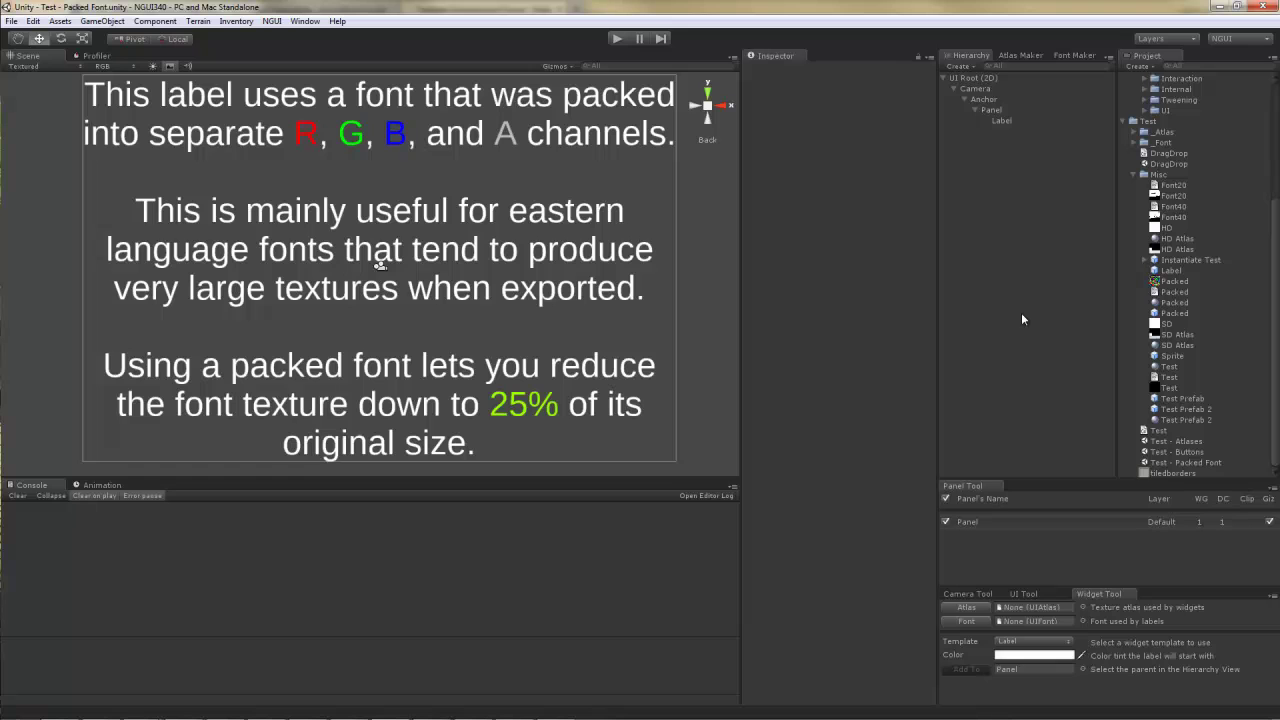
{"action": "left_click", "coordinate": [11, 21]}
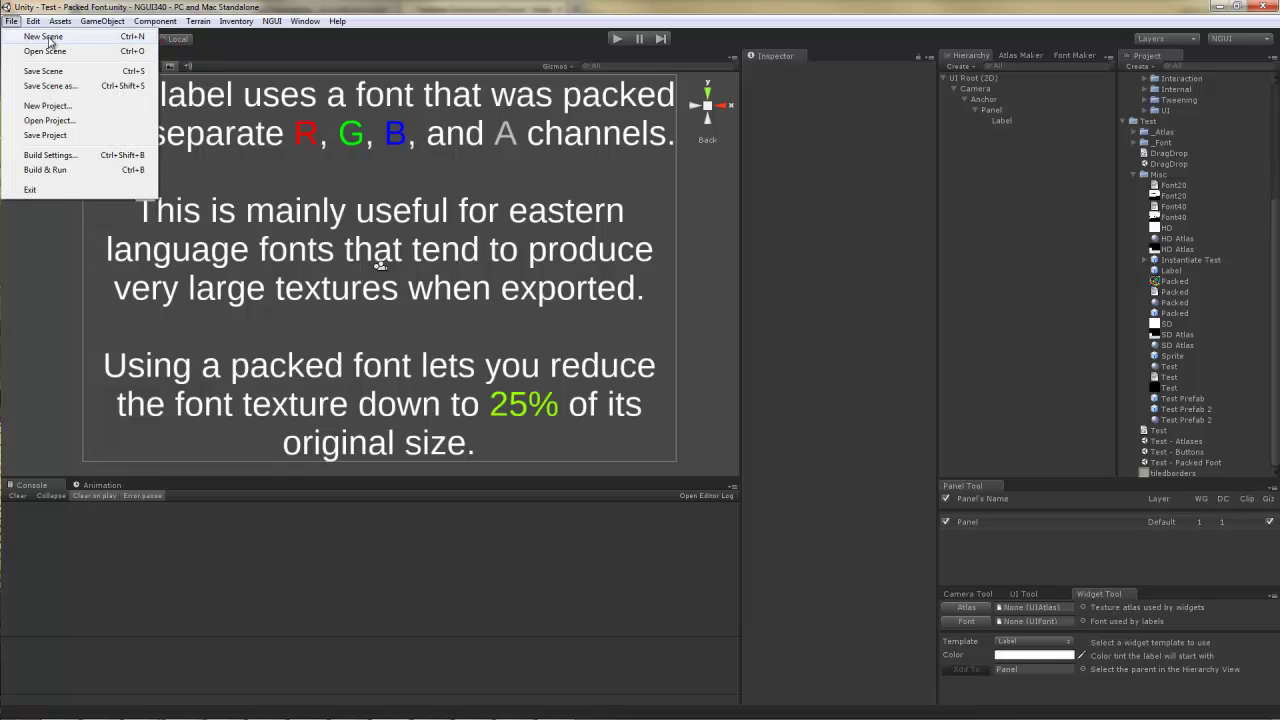
{"action": "left_click", "coordinate": [45, 37]}
Delete the Main Camera and create a new NGUI UI on the Default layer with a Simple2D camera.
{"action": "left_click", "coordinate": [1011, 78]}
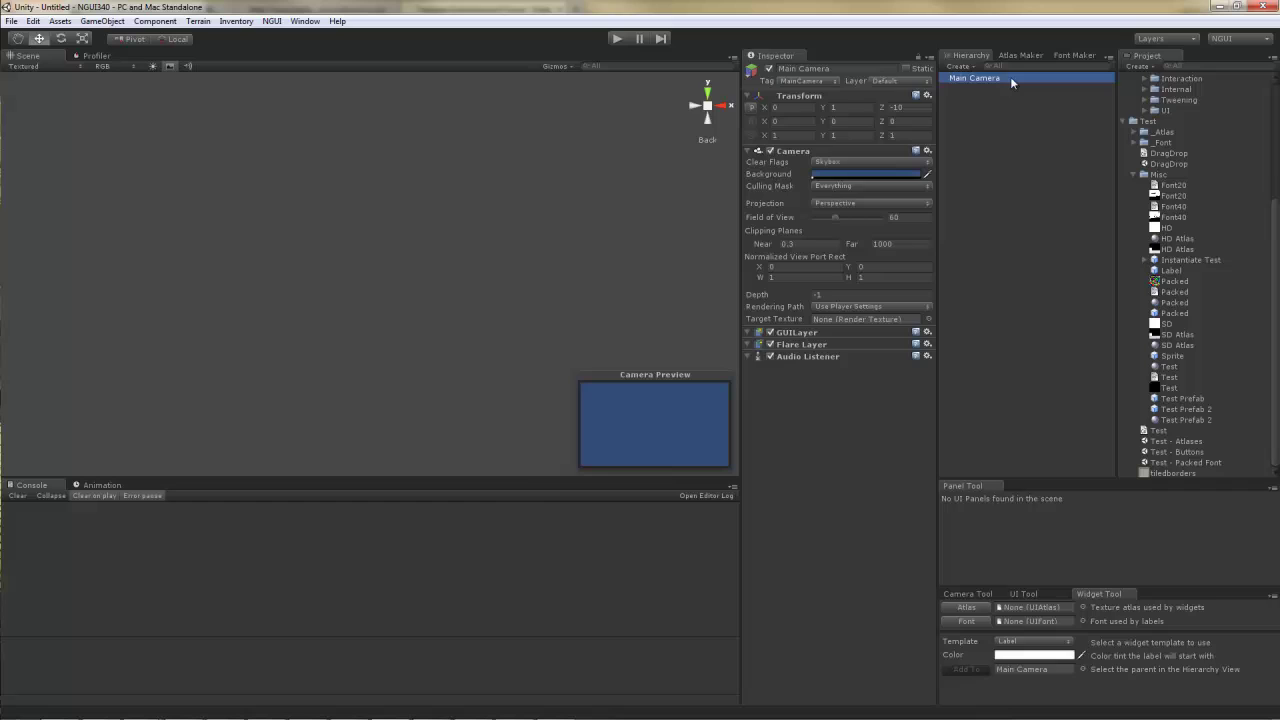
{"action": "key", "text": "Delete"}
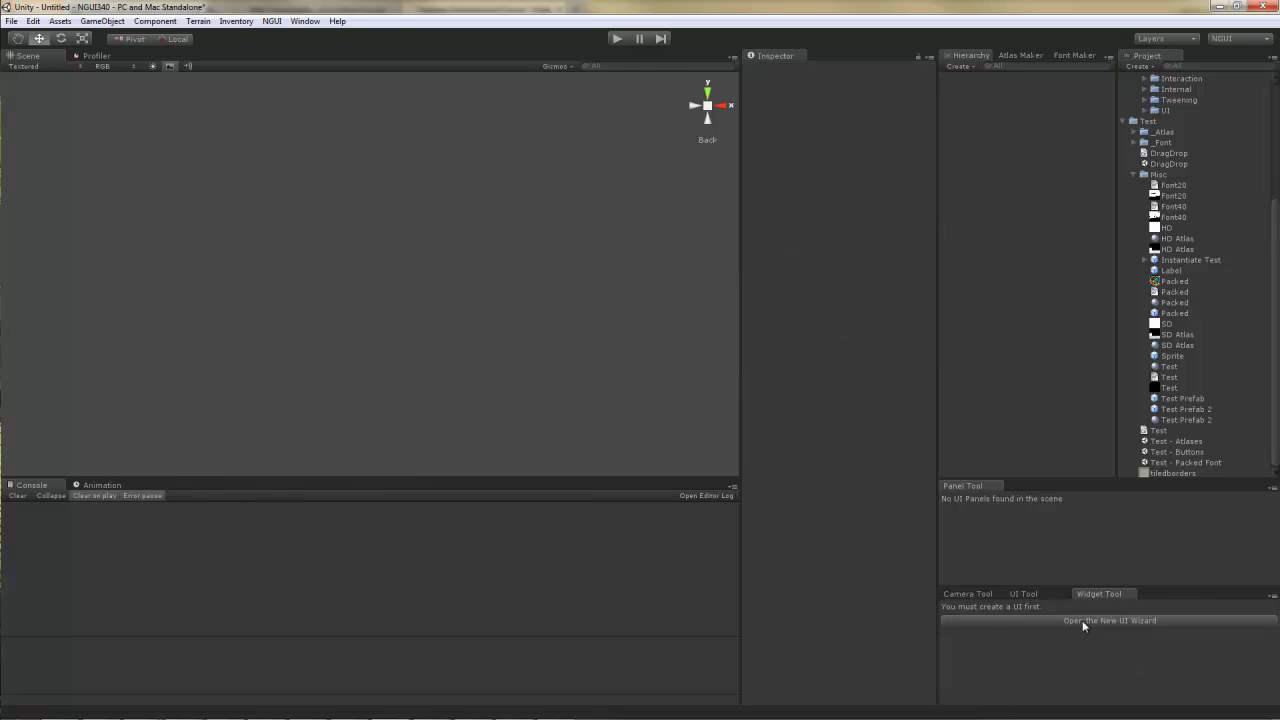
{"action": "left_click", "coordinate": [1082, 620]}
{"action": "left_click", "coordinate": [1043, 664]}
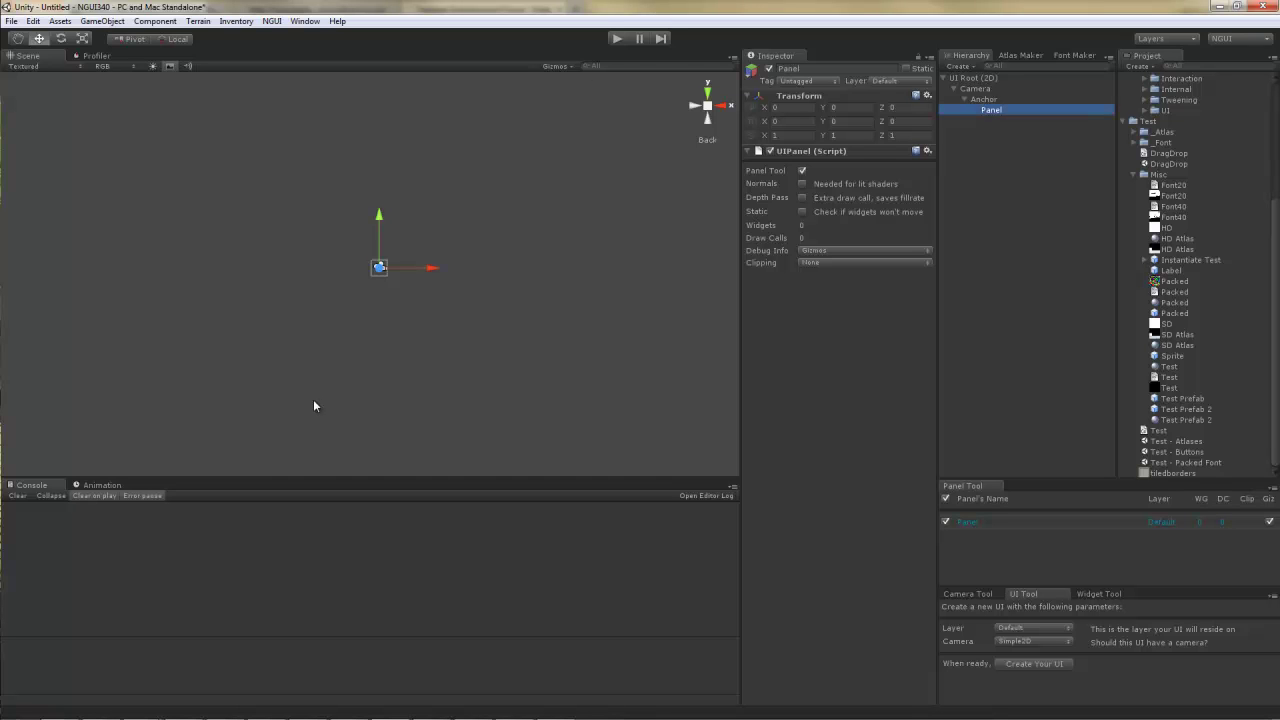
Switch to Bitmap font generator and set the font to Arimo with a size of 64 px.
{"action": "mouse_move", "coordinate": [20, 715]}
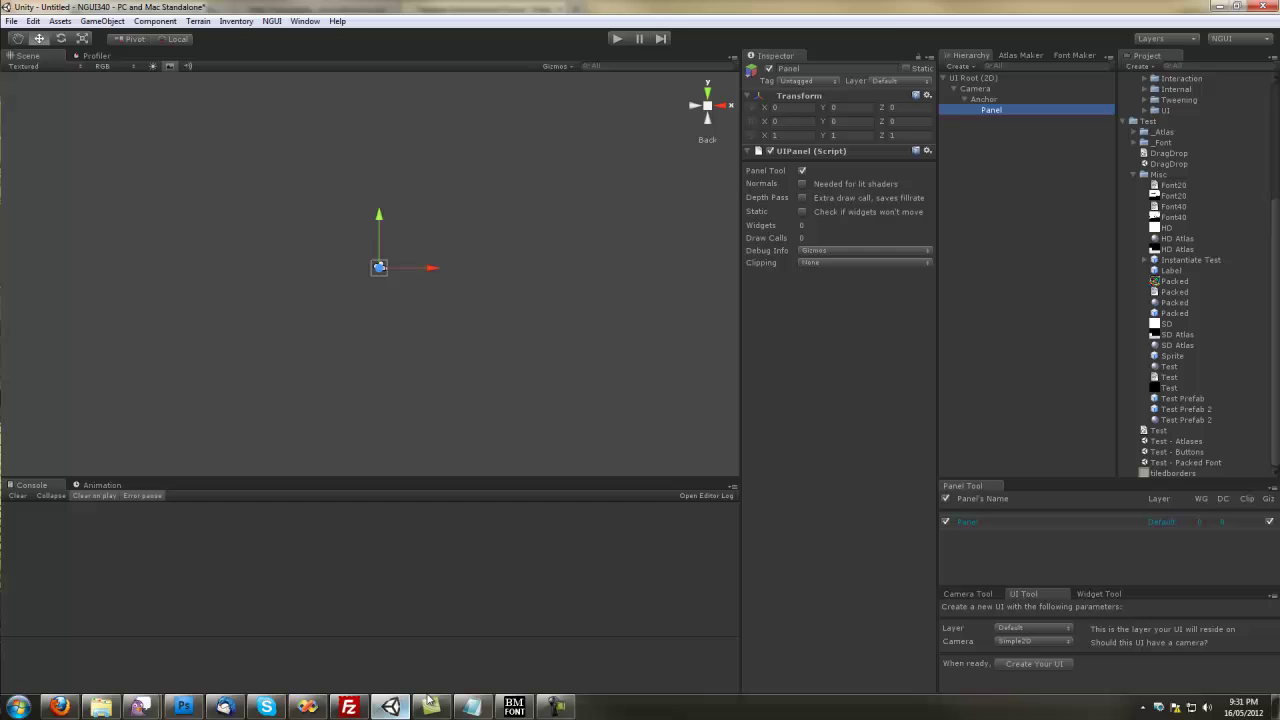
{"action": "left_click", "coordinate": [514, 707]}
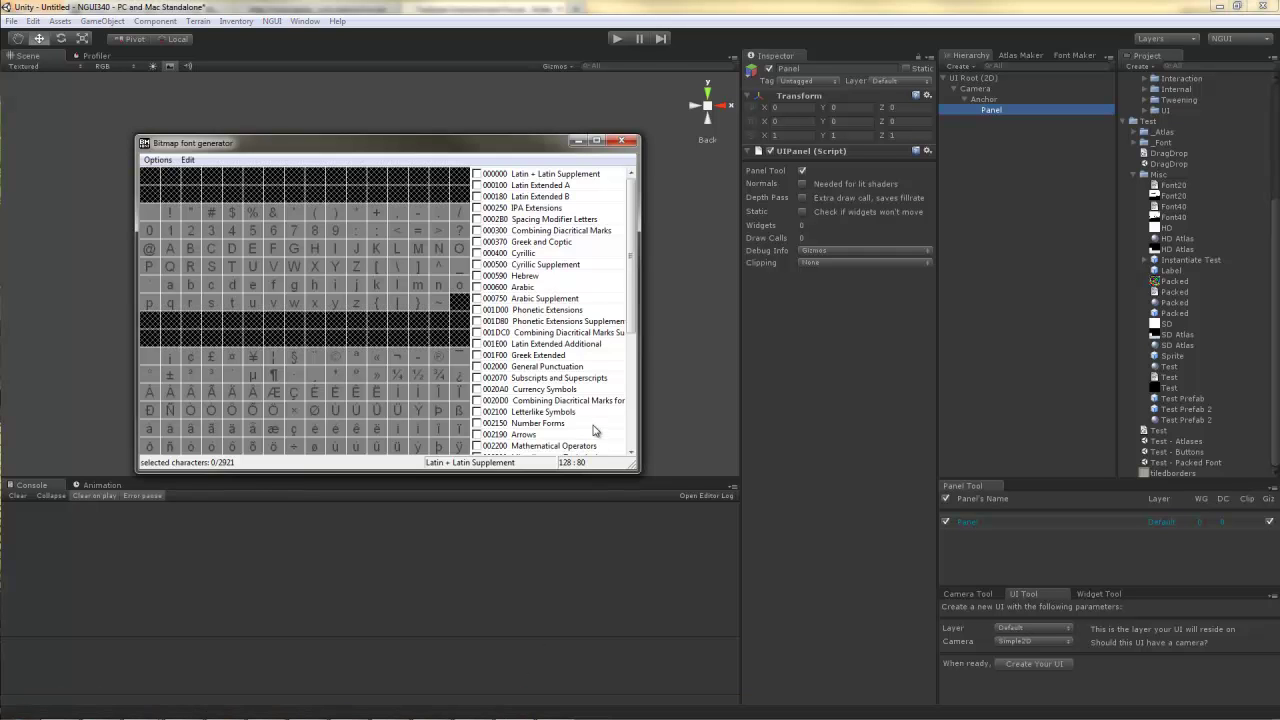
{"action": "left_click", "coordinate": [152, 161]}
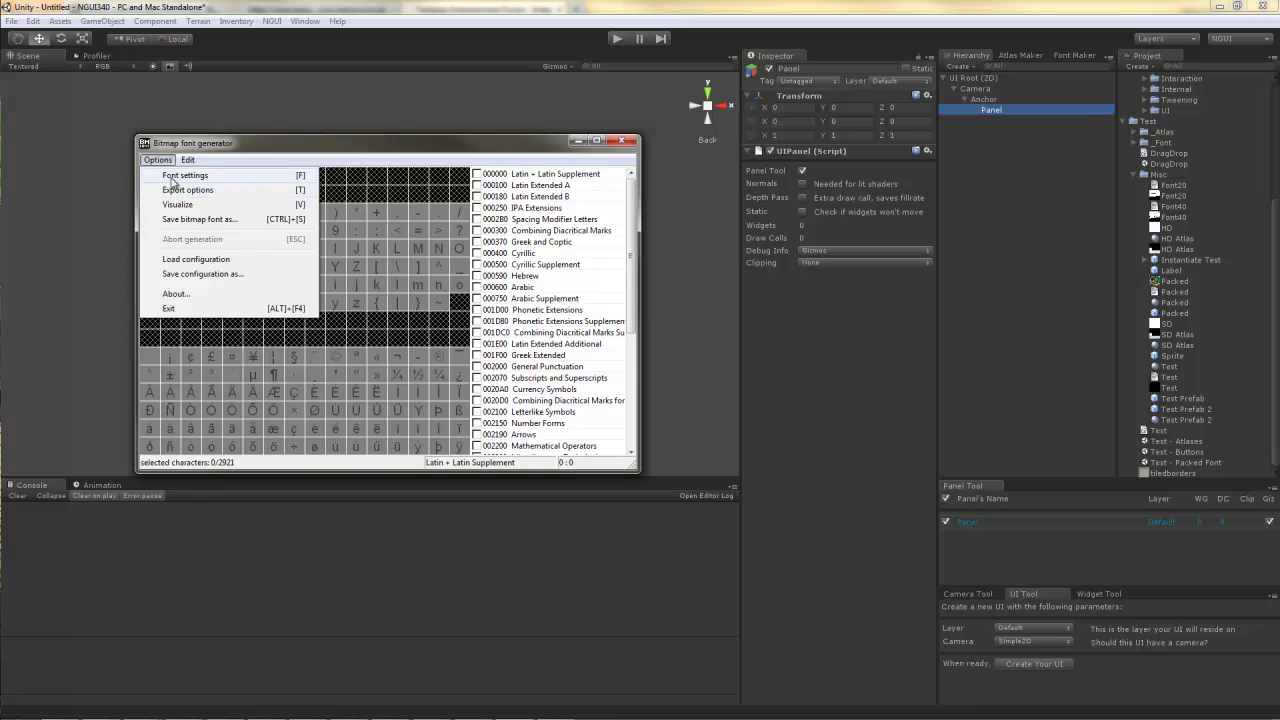
{"action": "left_click", "coordinate": [180, 176]}
{"action": "scroll", "coordinate": [296, 220], "scroll_direction": "up", "scroll_amount": 1}
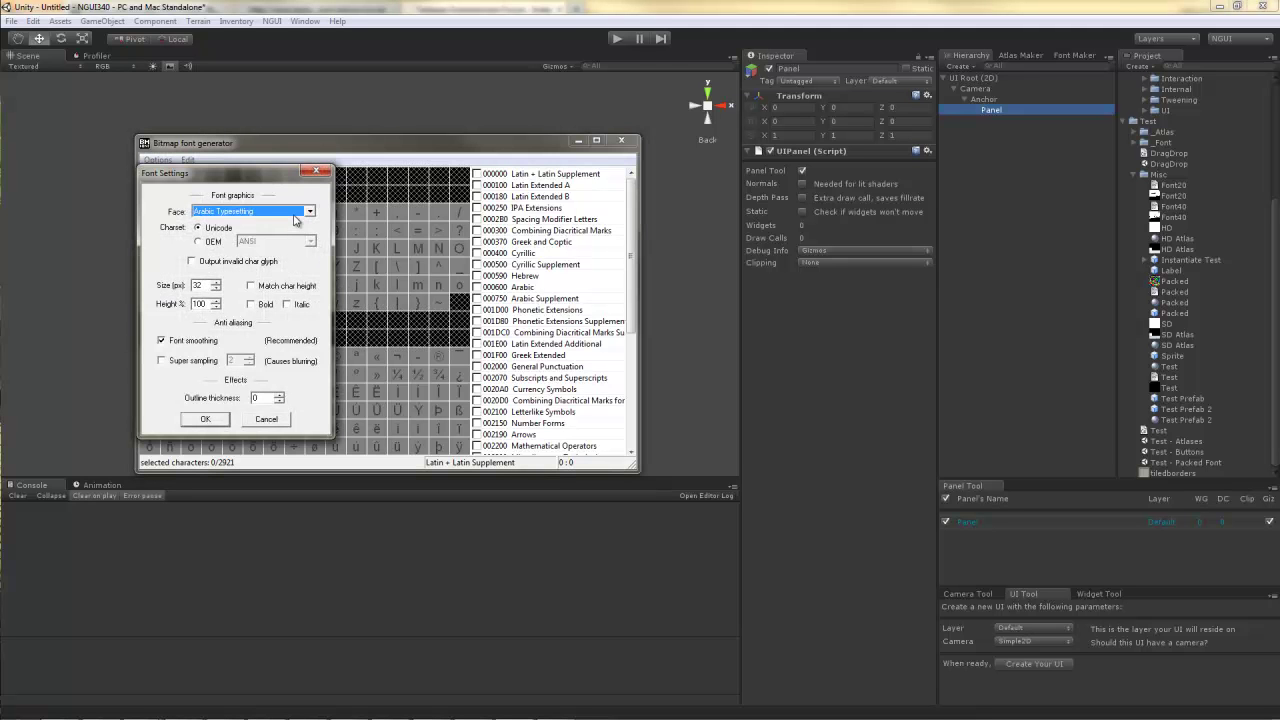
{"action": "double_click", "coordinate": [200, 286]}
{"action": "type", "text": "64"}
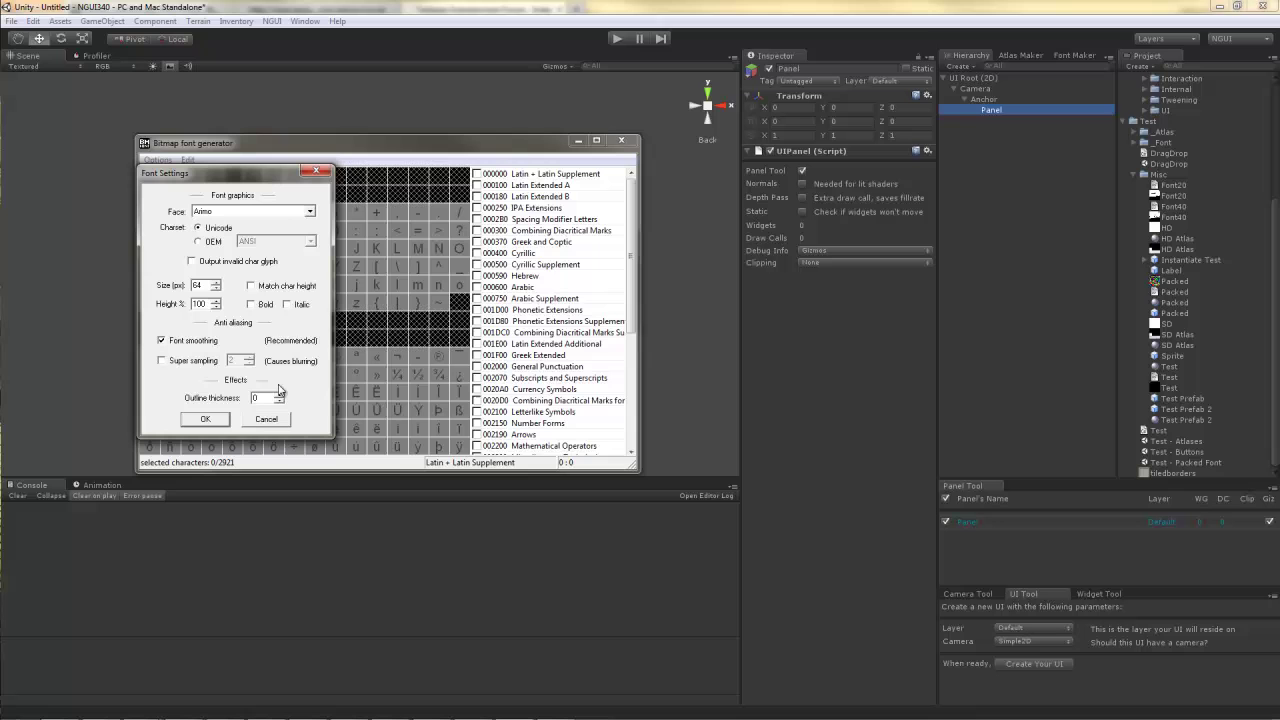
{"action": "left_click", "coordinate": [207, 421]}
Include the Latin + Latin Supplement characters and set the export to 32-bit depth with chars packed in multiple channels.
{"action": "left_click", "coordinate": [477, 174]}
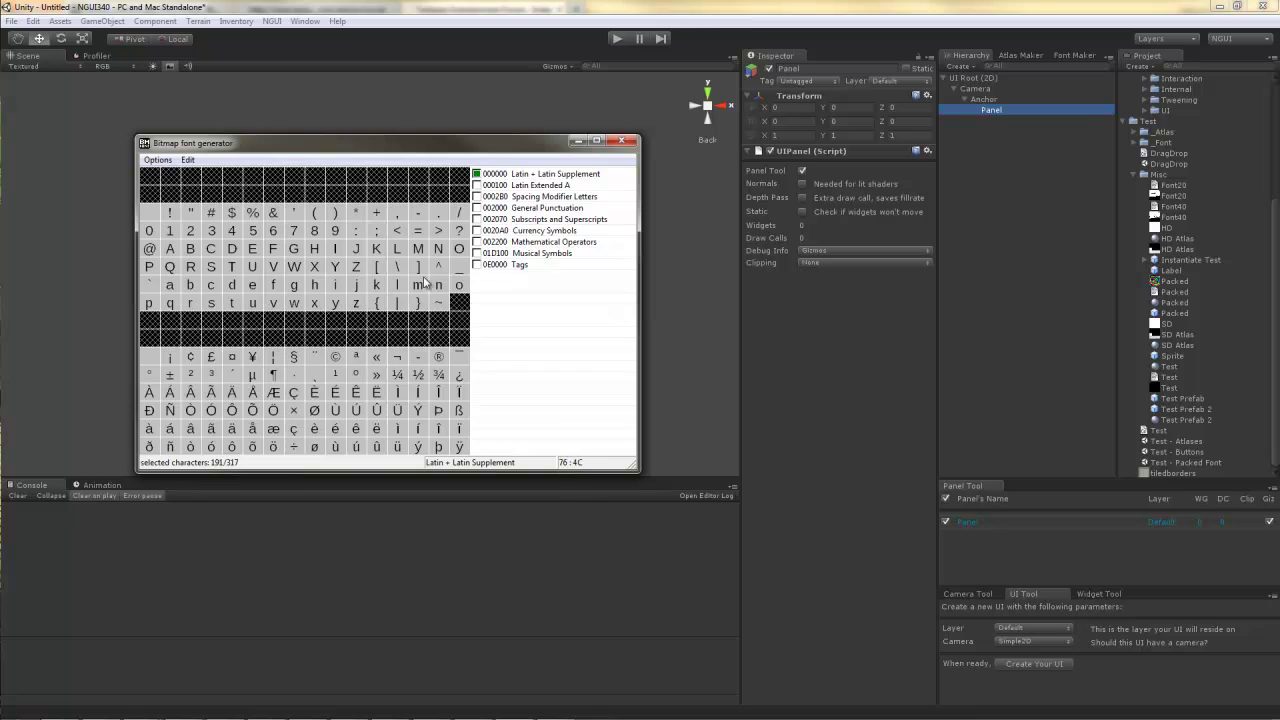
{"action": "left_click", "coordinate": [158, 161]}
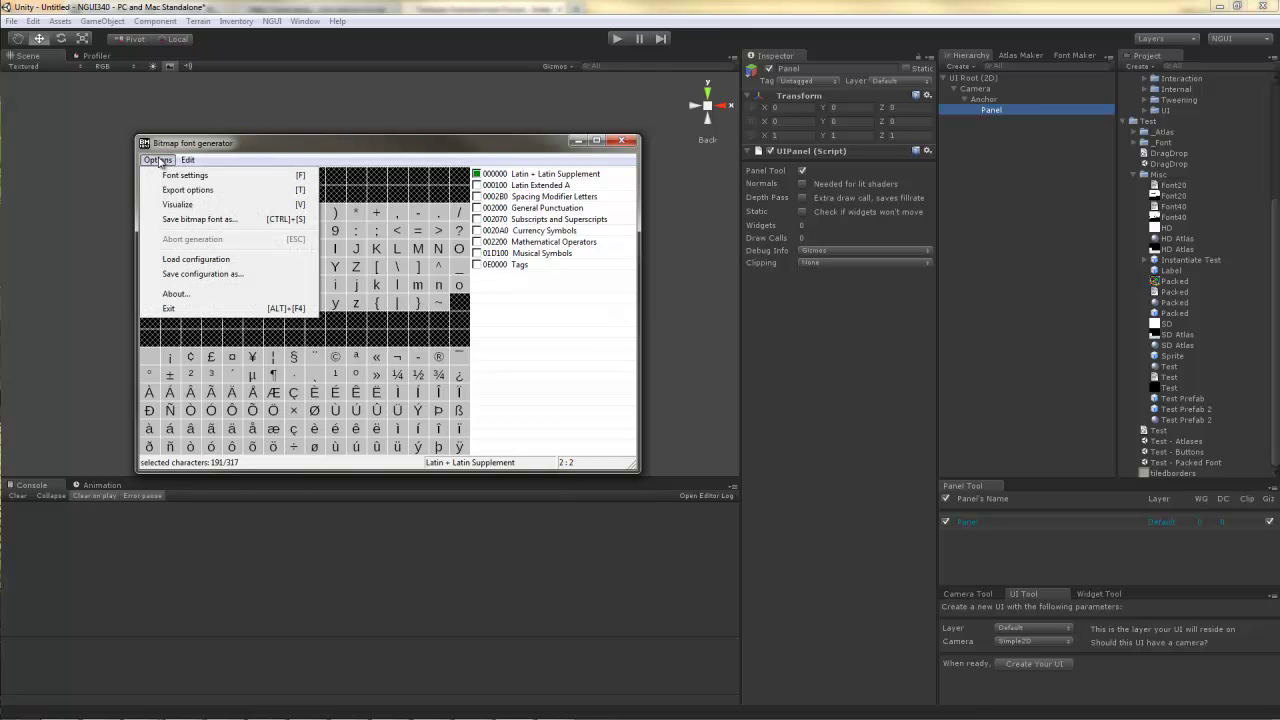
{"action": "left_click", "coordinate": [187, 190]}
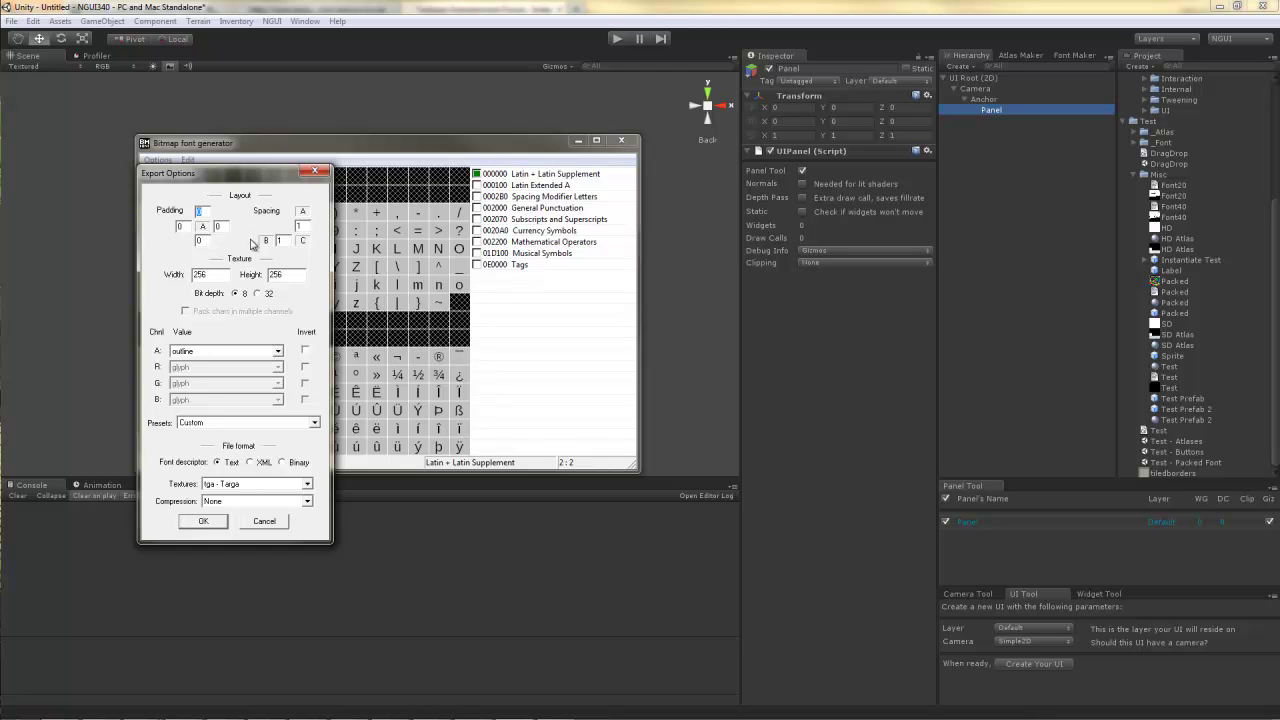
{"action": "left_click", "coordinate": [257, 293]}
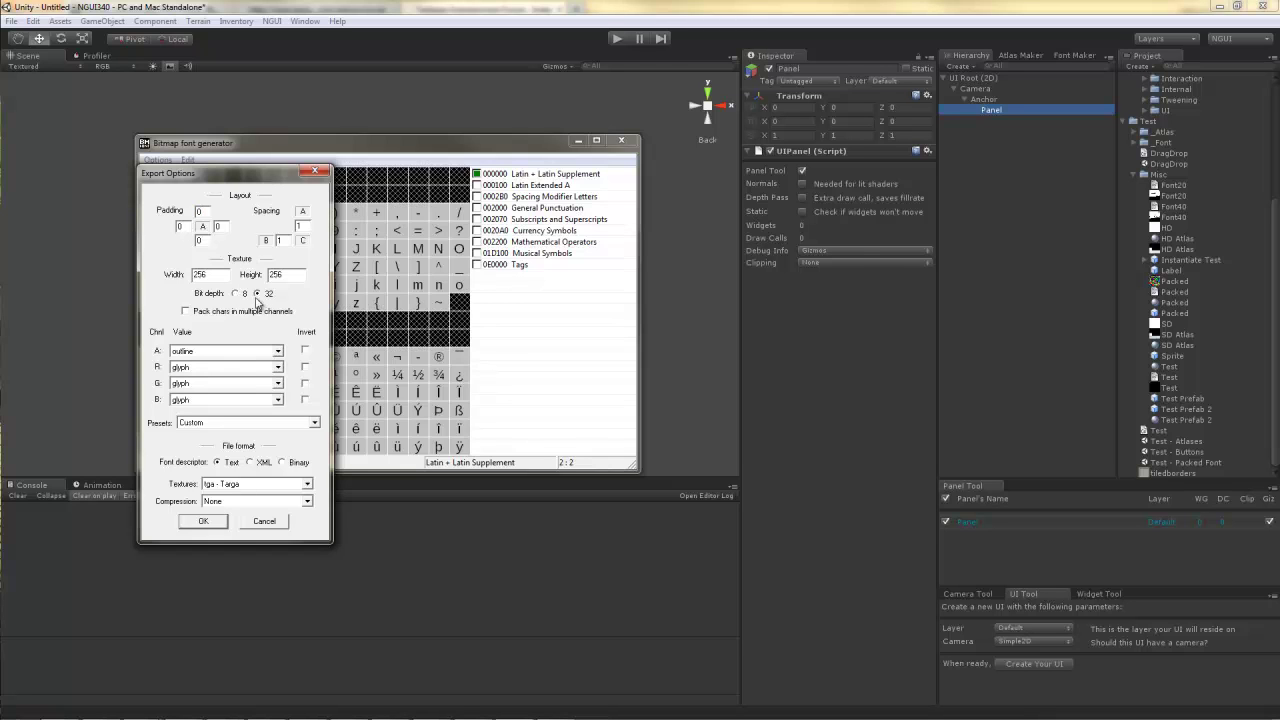
{"action": "left_click", "coordinate": [185, 312]}
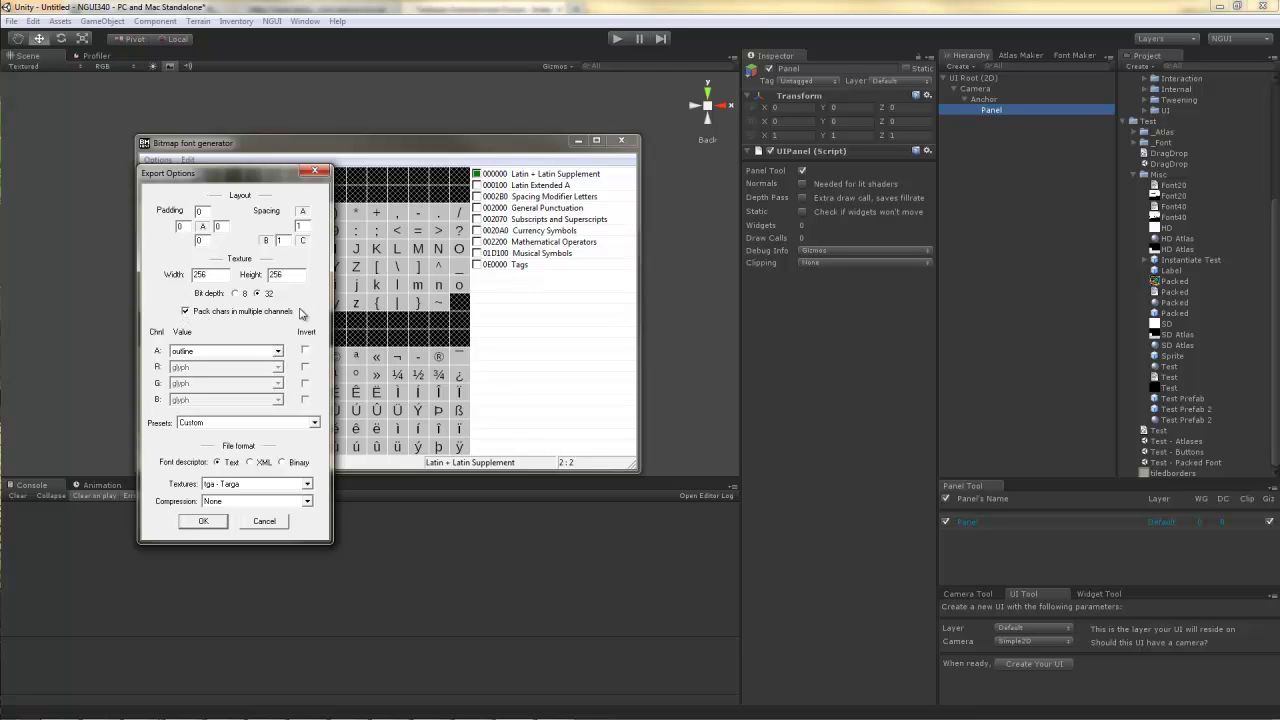
{"action": "left_click", "coordinate": [214, 527]}
Save the bitmap font as Arimo64 in D:\Projects\NGUI340\Assets\Test\Misc.
{"action": "left_click", "coordinate": [154, 161]}
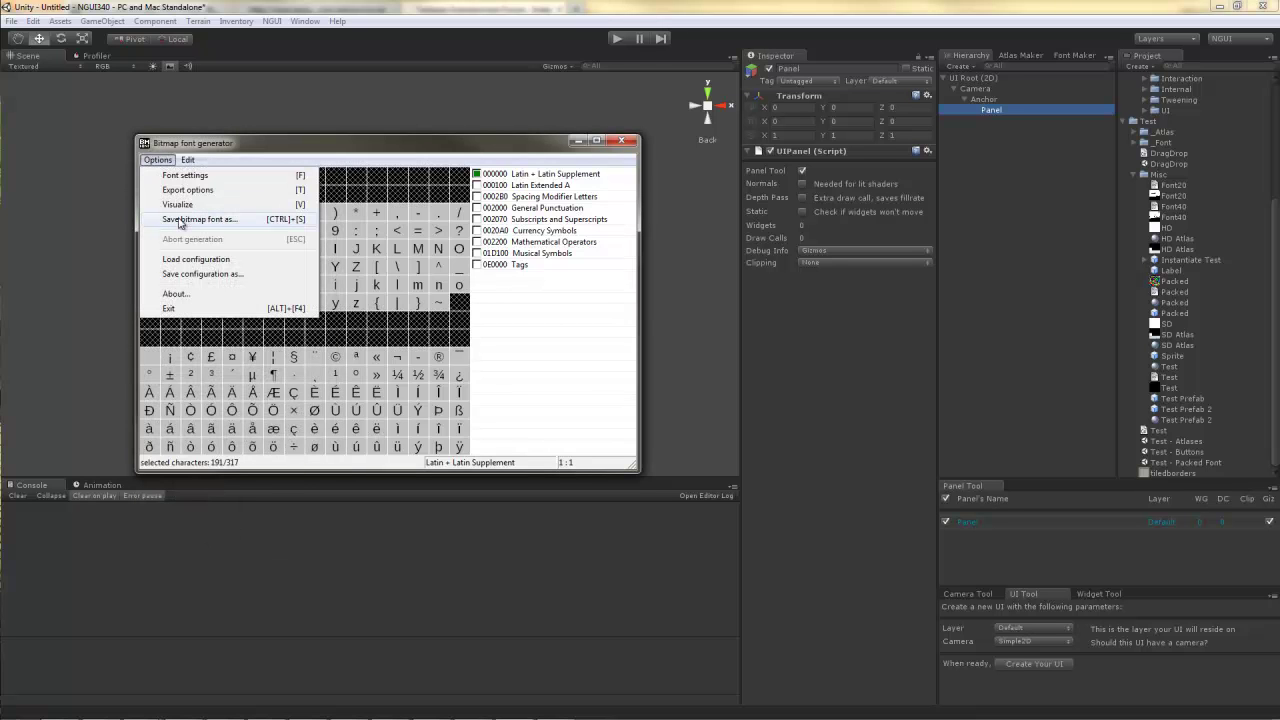
{"action": "left_click", "coordinate": [180, 220]}
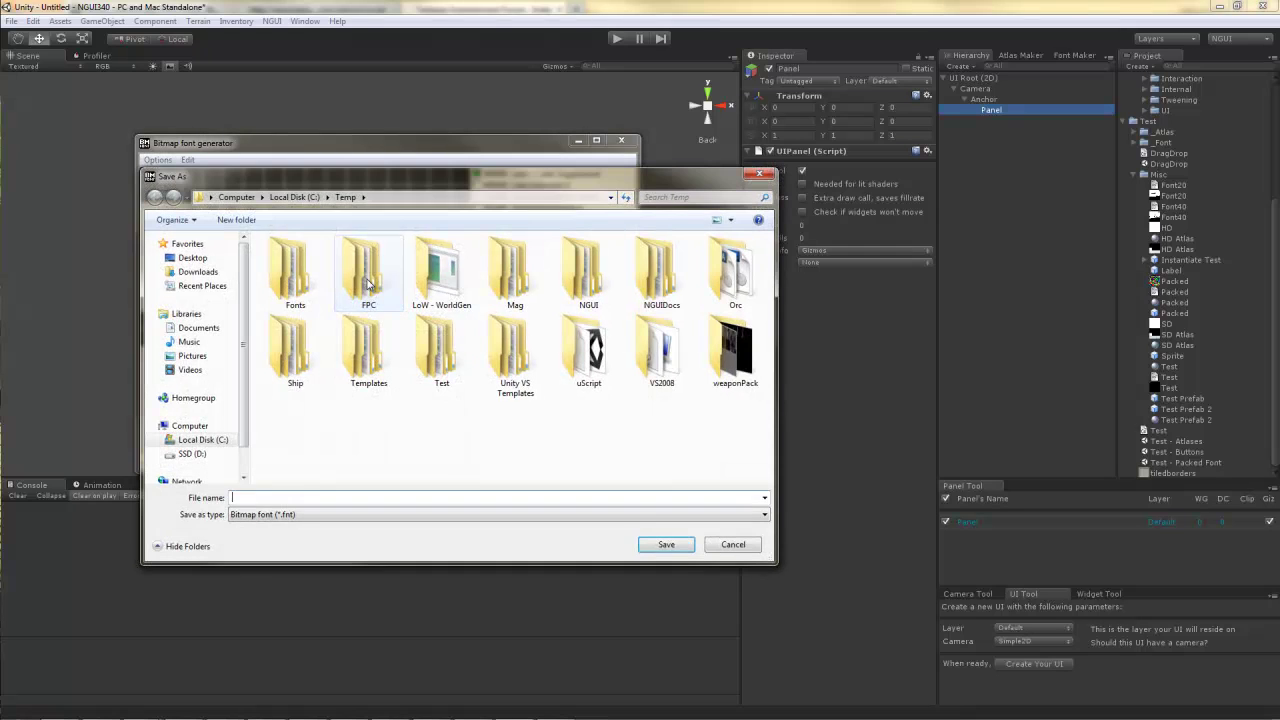
{"action": "left_click", "coordinate": [392, 197]}
{"action": "type", "text": "D:\\Projects\\NGUI340\\Assets\\Test\\Misc"}
{"action": "key", "text": "Return"}
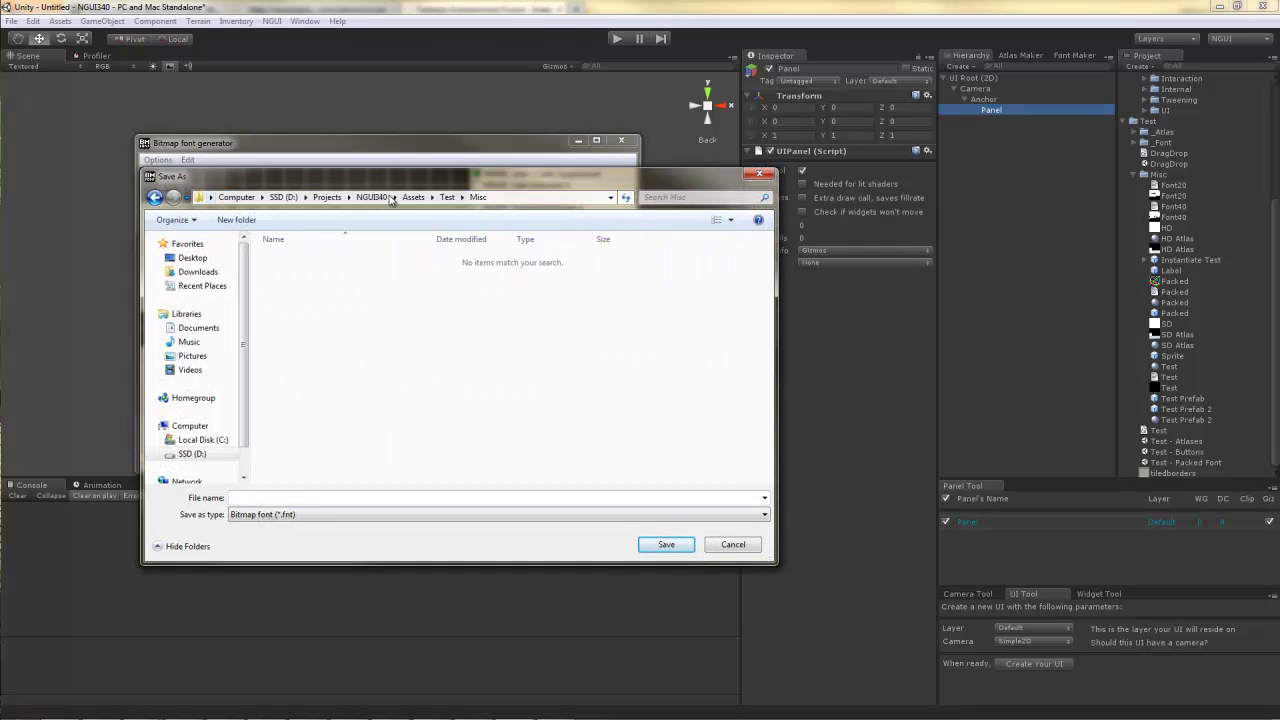
{"action": "left_click", "coordinate": [371, 494]}
{"action": "type", "text": "Arimo64"}
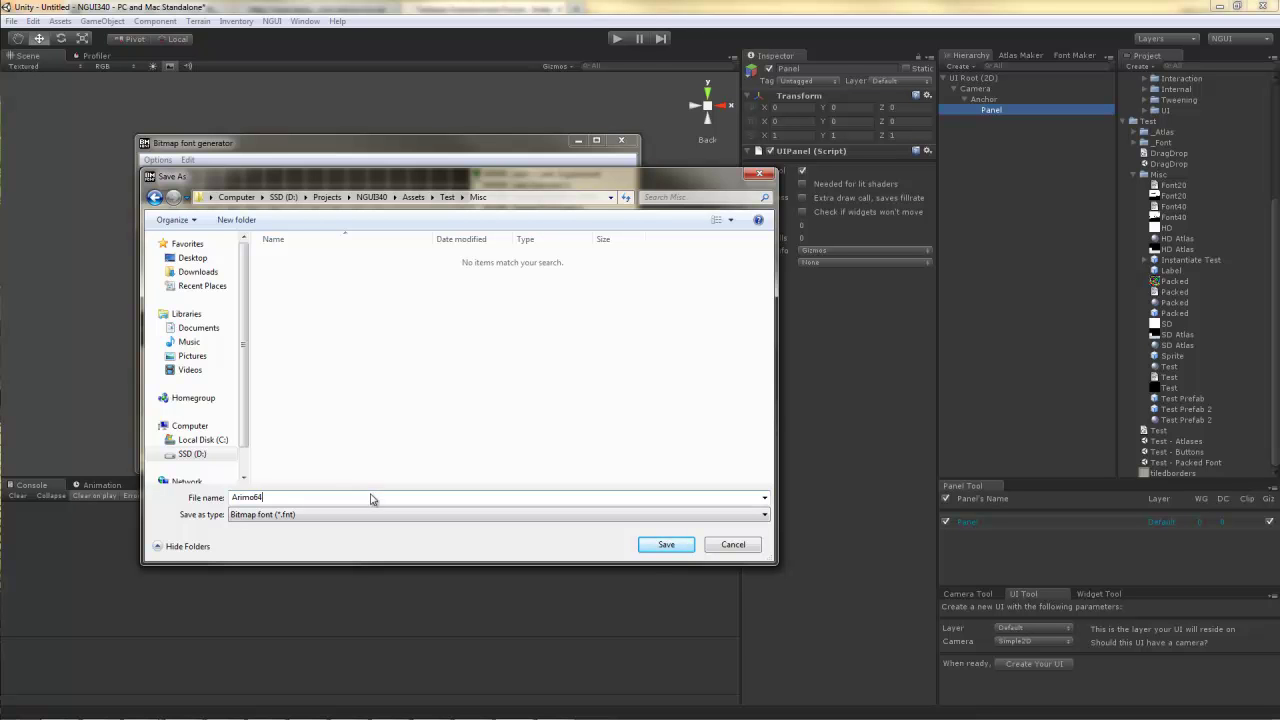
{"action": "key", "text": "Return"}
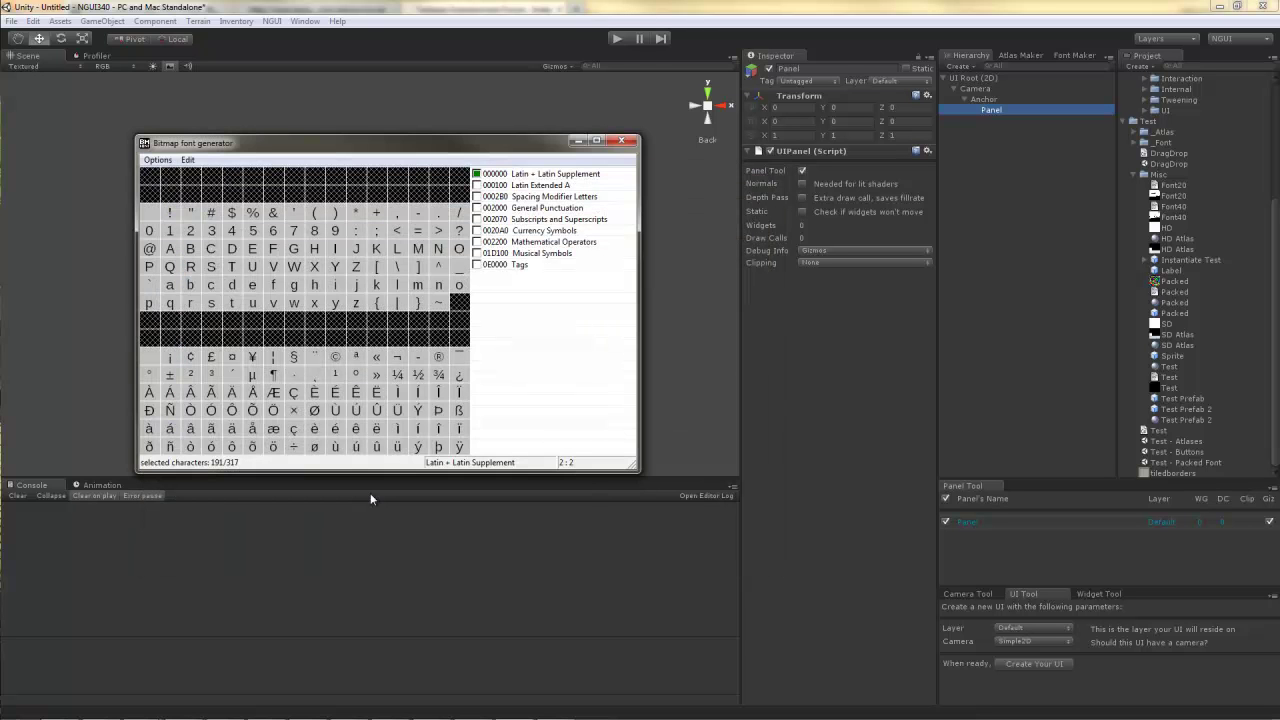
Return to Unity and apply the GUI texture type and Truecolor format to the Arimo64_0 texture.
{"action": "left_click", "coordinate": [1057, 251]}
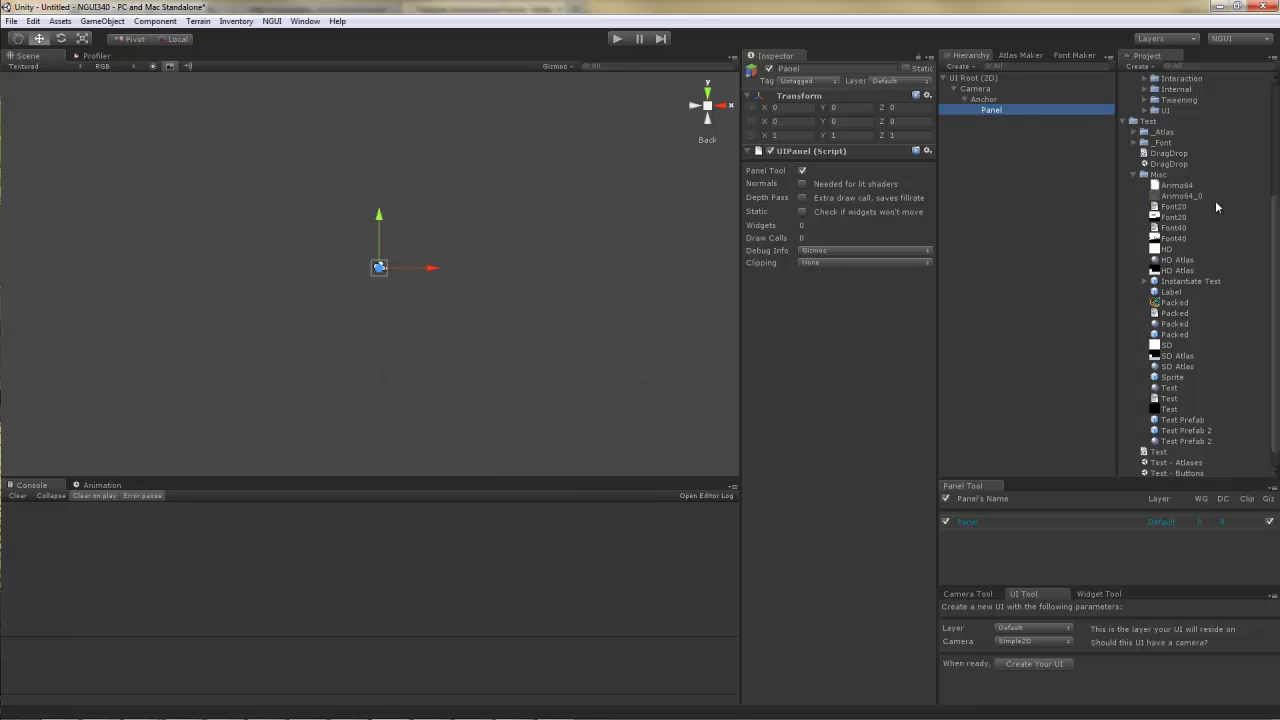
{"action": "left_click", "coordinate": [1180, 196]}
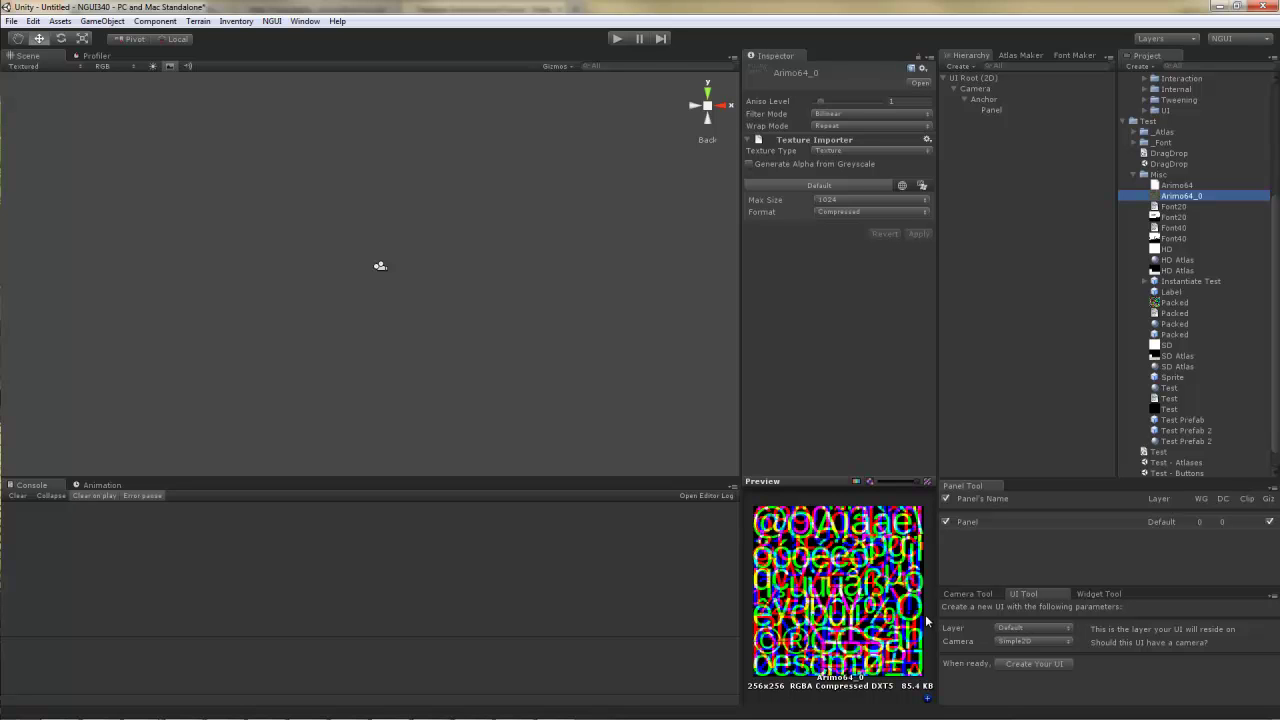
{"action": "left_click", "coordinate": [883, 150]}
{"action": "left_click", "coordinate": [860, 189]}
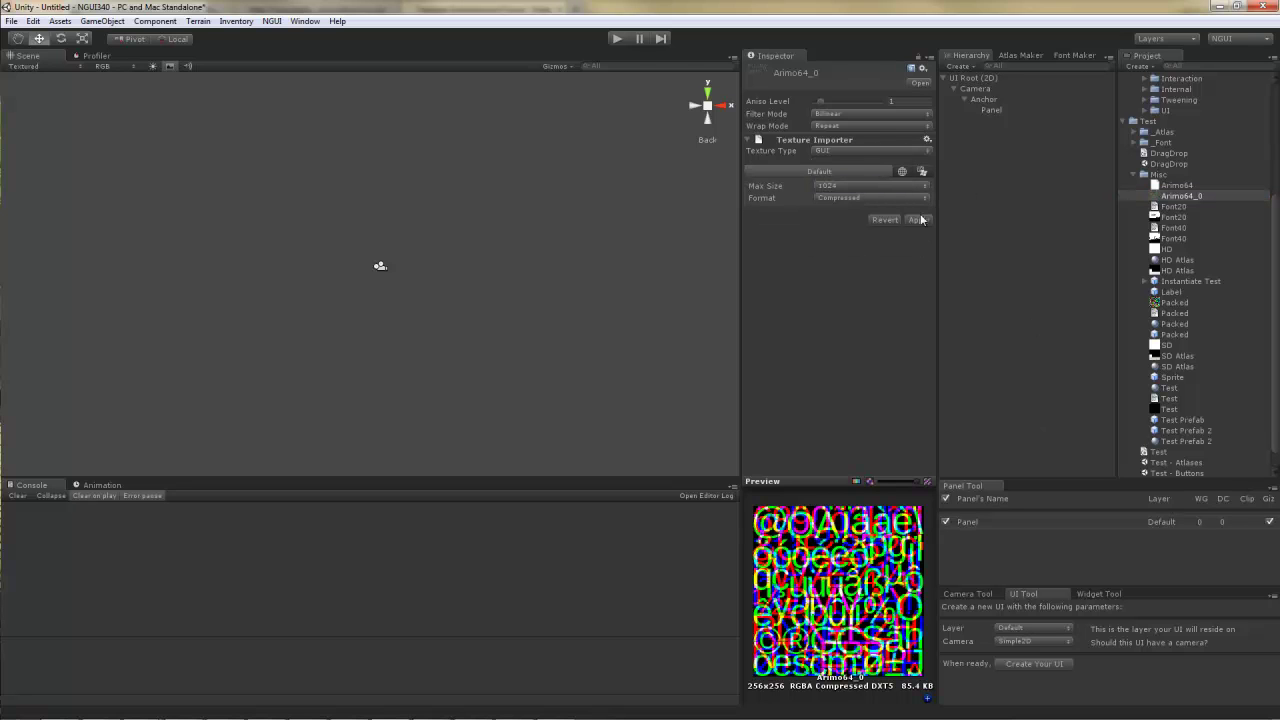
{"action": "left_click", "coordinate": [870, 197]}
{"action": "left_click", "coordinate": [858, 229]}
{"action": "left_click", "coordinate": [919, 220]}
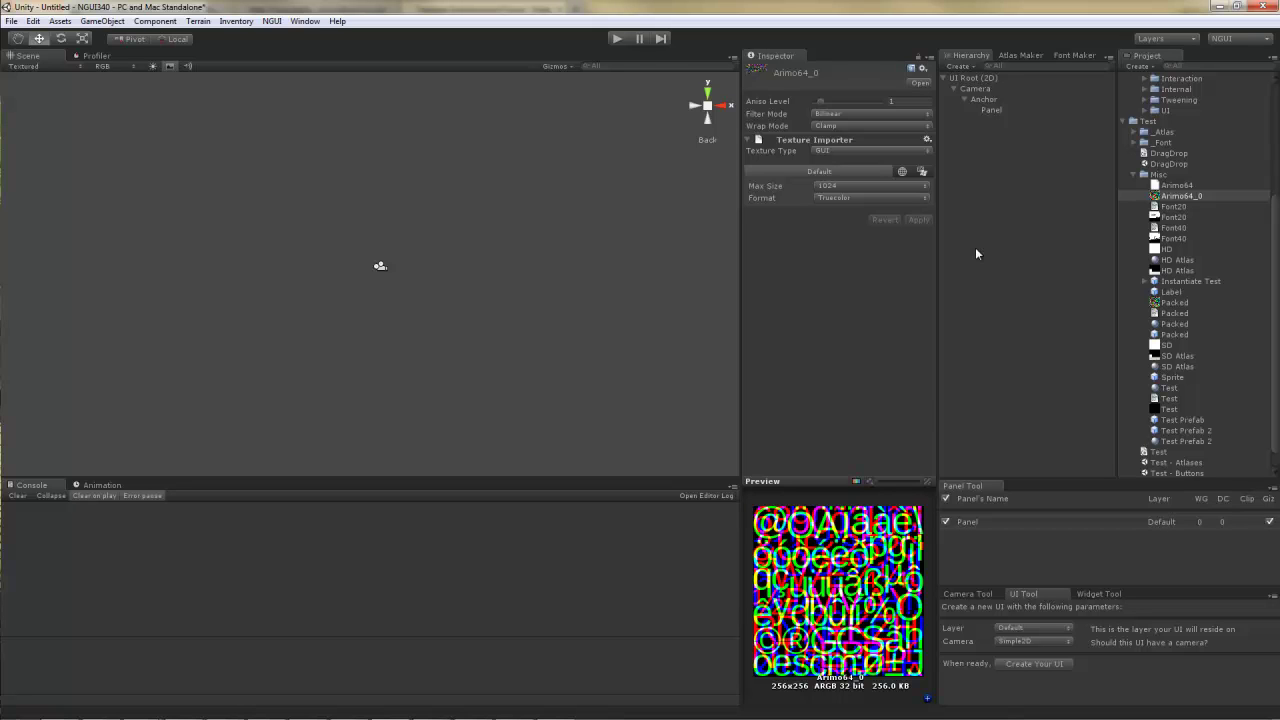
Show the Arimo64 font data file in Explorer, rename it to Arimo64.txt, and clear Unity's console.
{"action": "right_click", "coordinate": [1174, 186]}
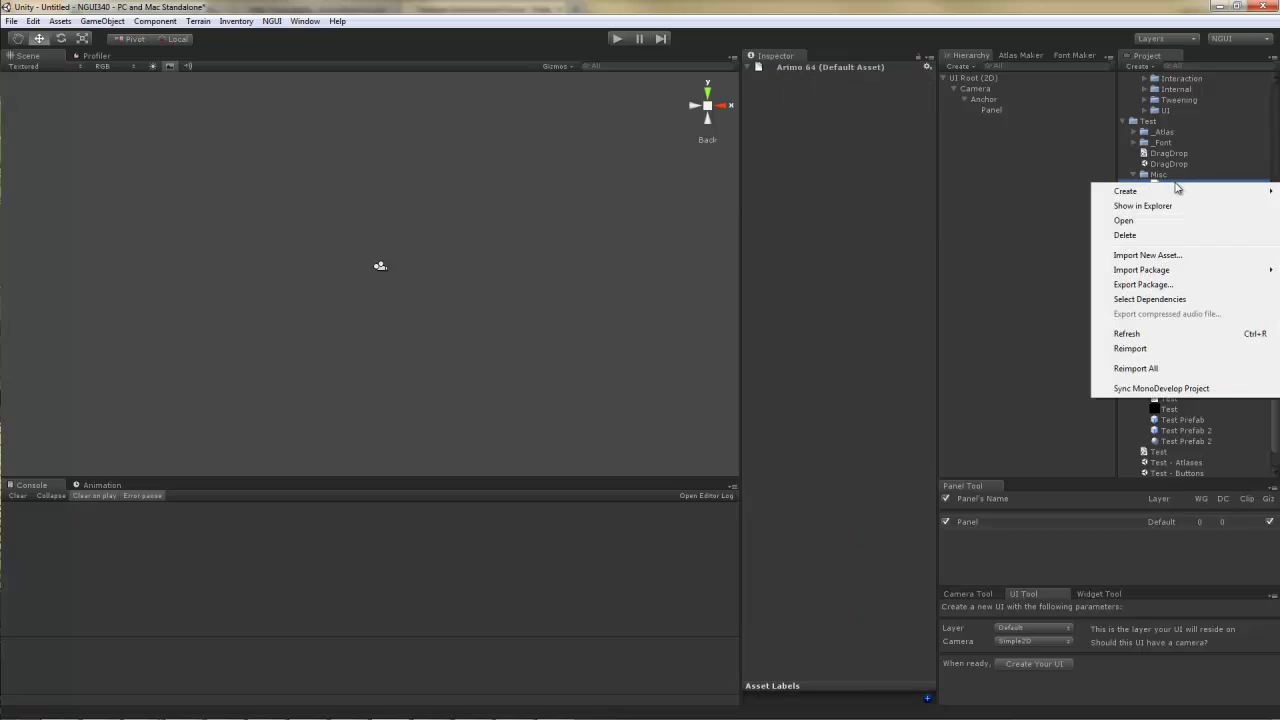
{"action": "left_click", "coordinate": [1170, 206]}
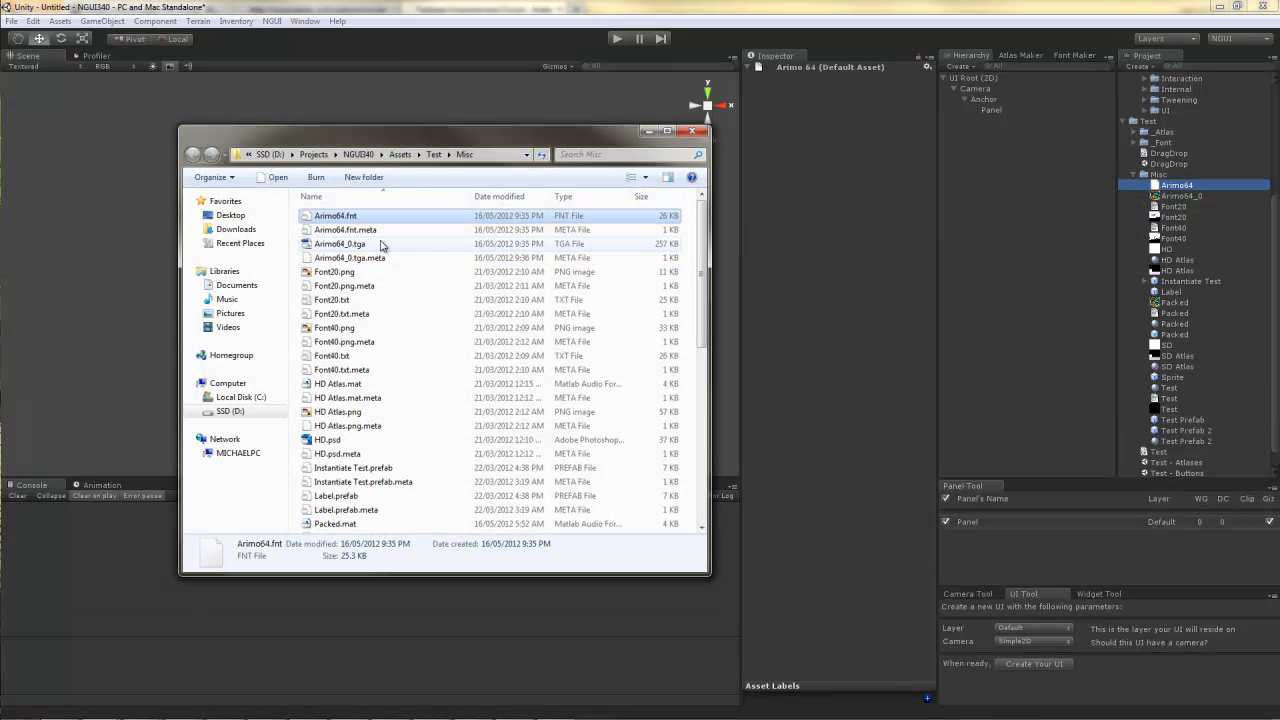
{"action": "left_click", "coordinate": [351, 216]}
{"action": "key", "text": "Right"}
{"action": "key", "text": "shift+End"}
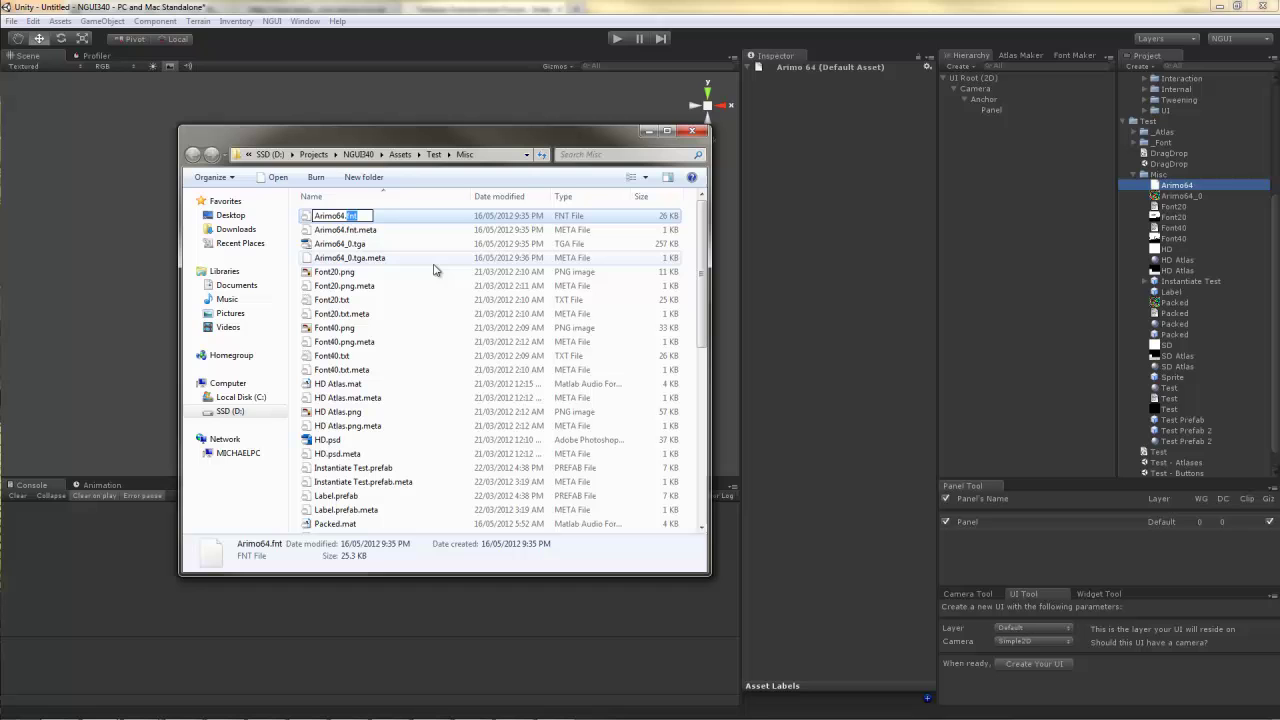
{"action": "type", "text": "txt"}
{"action": "key", "text": "Return"}
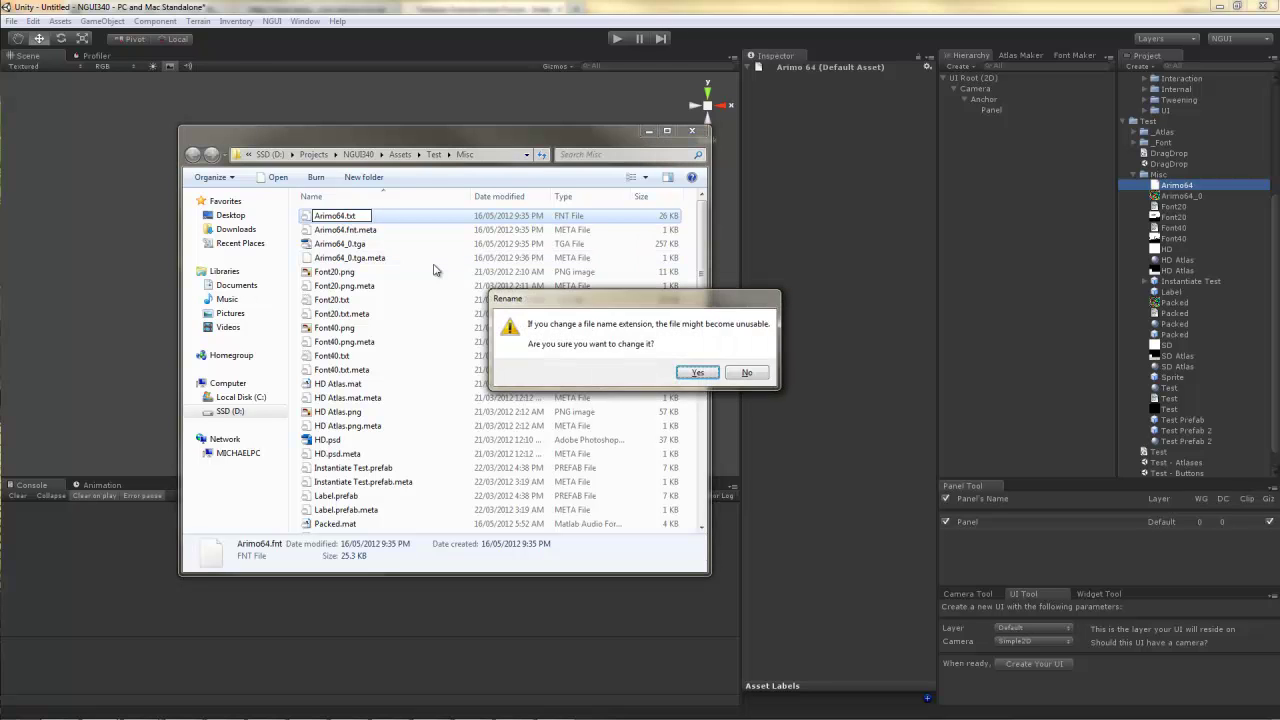
{"action": "key", "text": "Return"}
{"action": "left_click", "coordinate": [835, 12]}
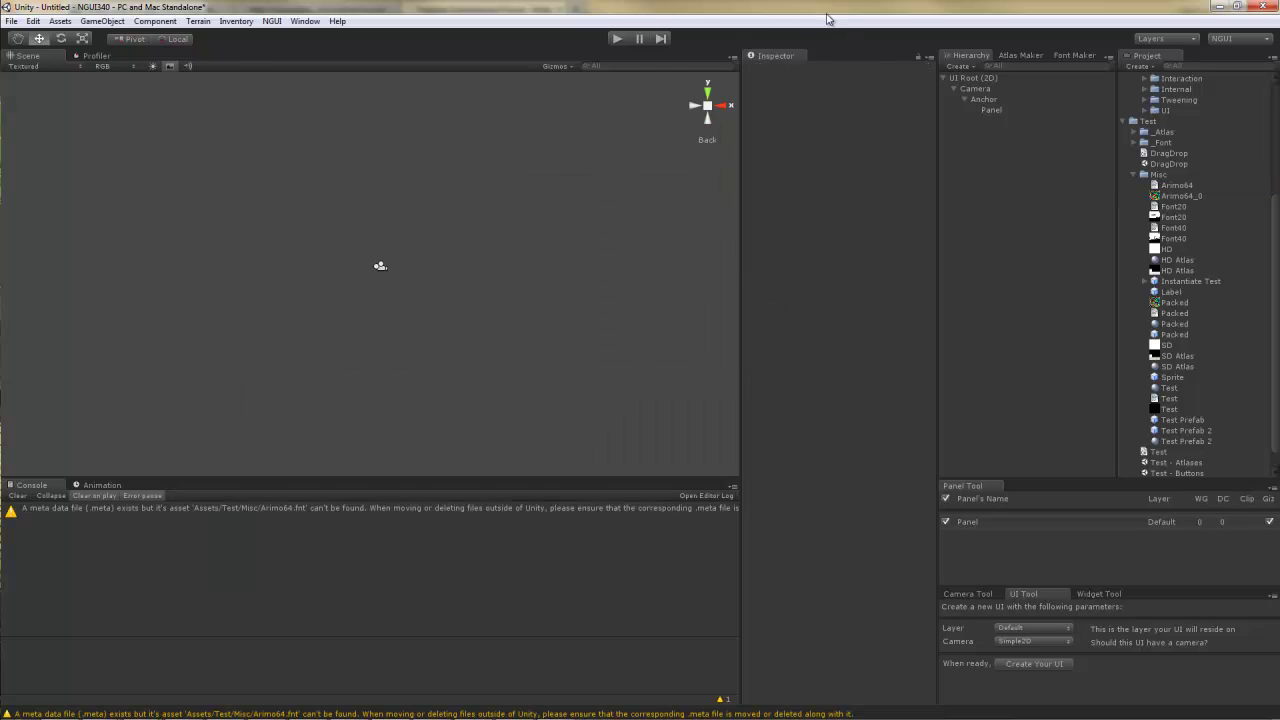
{"action": "left_click", "coordinate": [17, 495]}
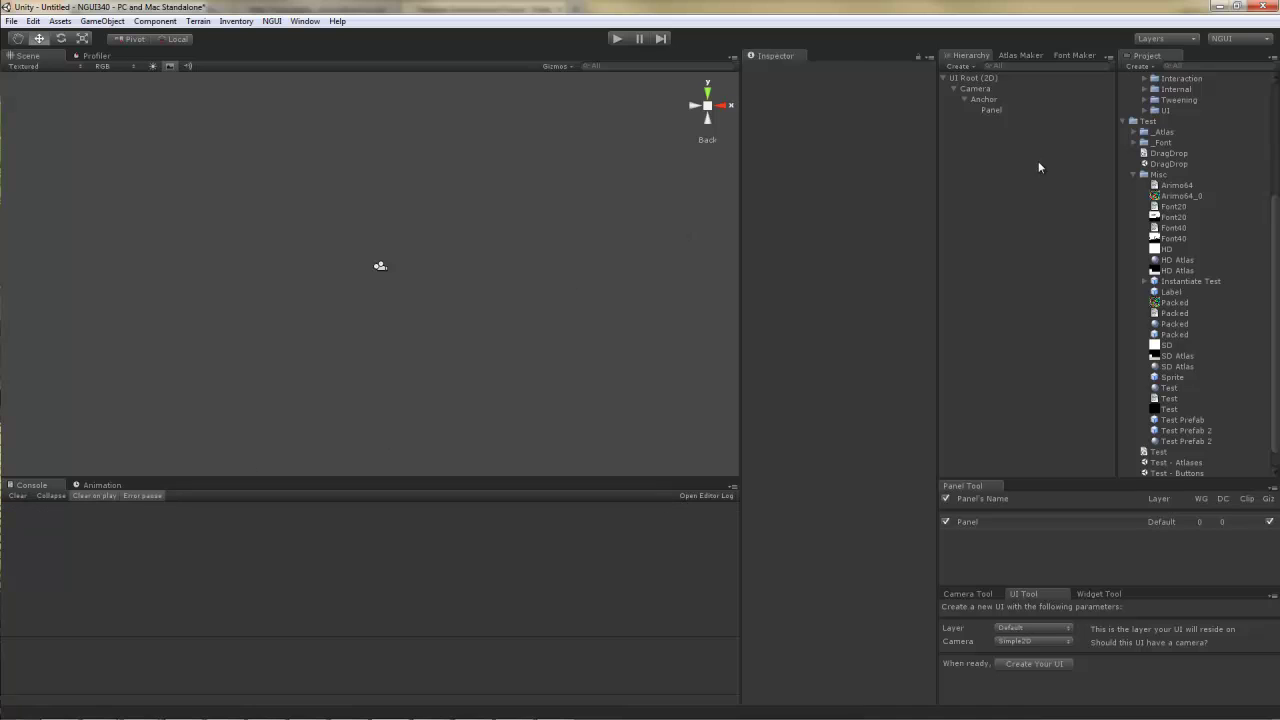
In Font Maker, assign the Arimo64_0 texture and Arimo64 font data, name the font Arimo64, and create it without an atlas.
{"action": "left_click", "coordinate": [1074, 56]}
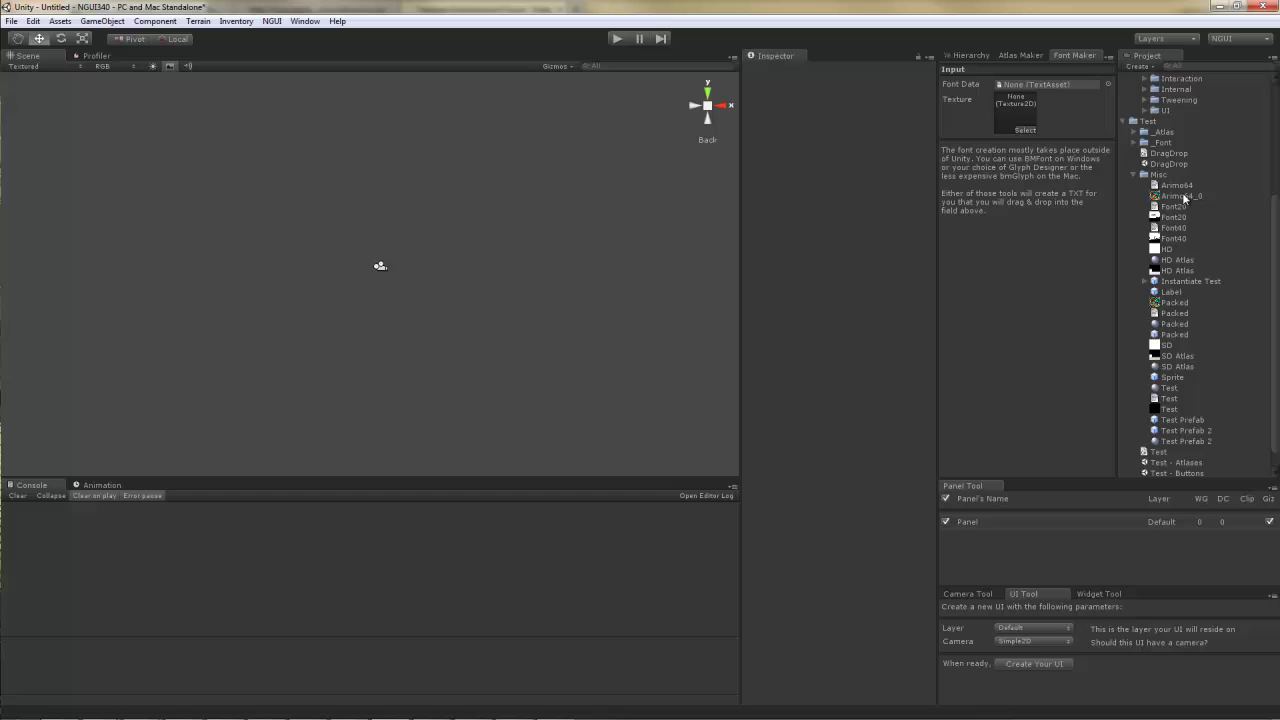
{"action": "left_click_drag", "start_coordinate": [1184, 198], "coordinate": [1022, 114]}
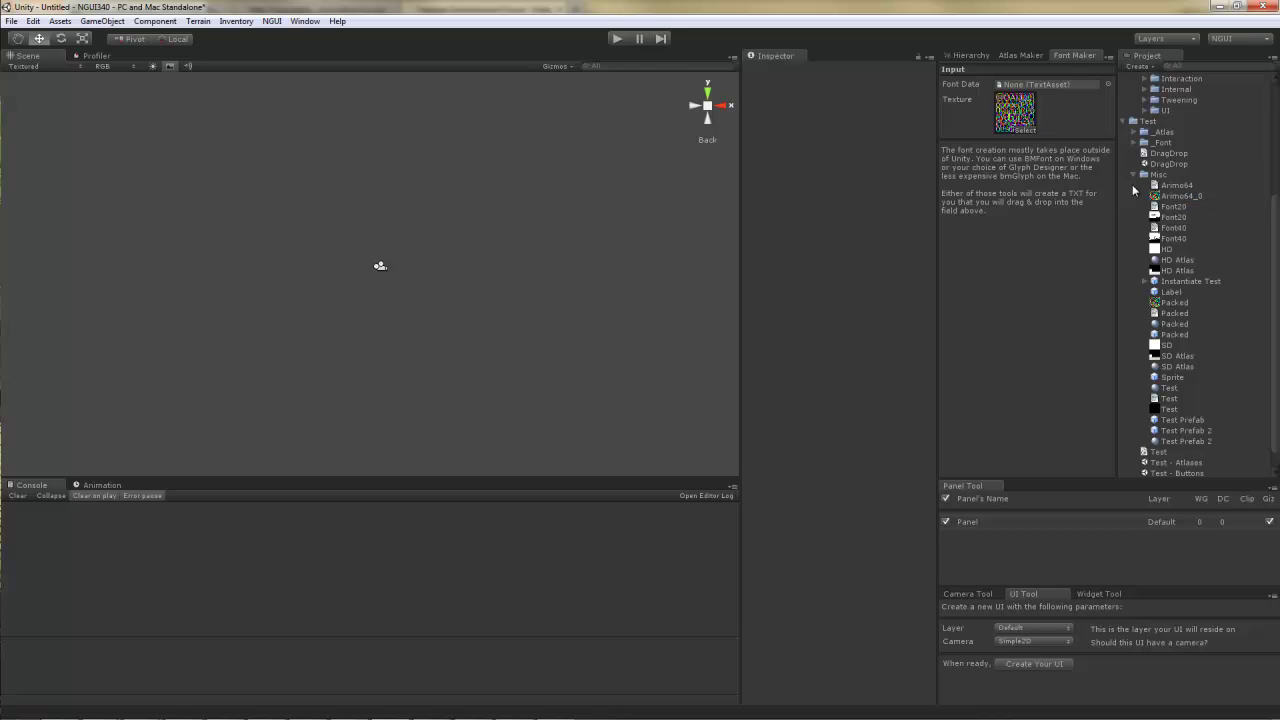
{"action": "left_click_drag", "start_coordinate": [1170, 186], "coordinate": [1035, 86]}
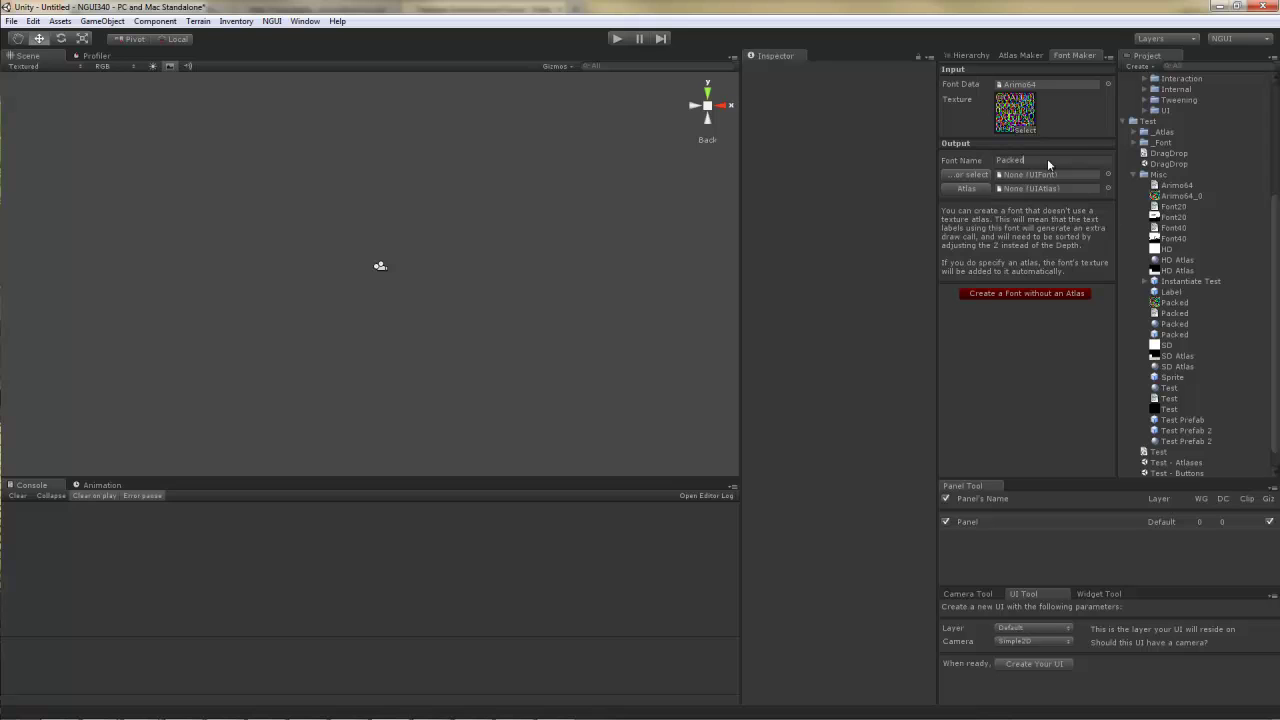
{"action": "double_click", "coordinate": [1047, 158]}
{"action": "type", "text": "Arimo64"}
{"action": "double_click", "coordinate": [1015, 112]}
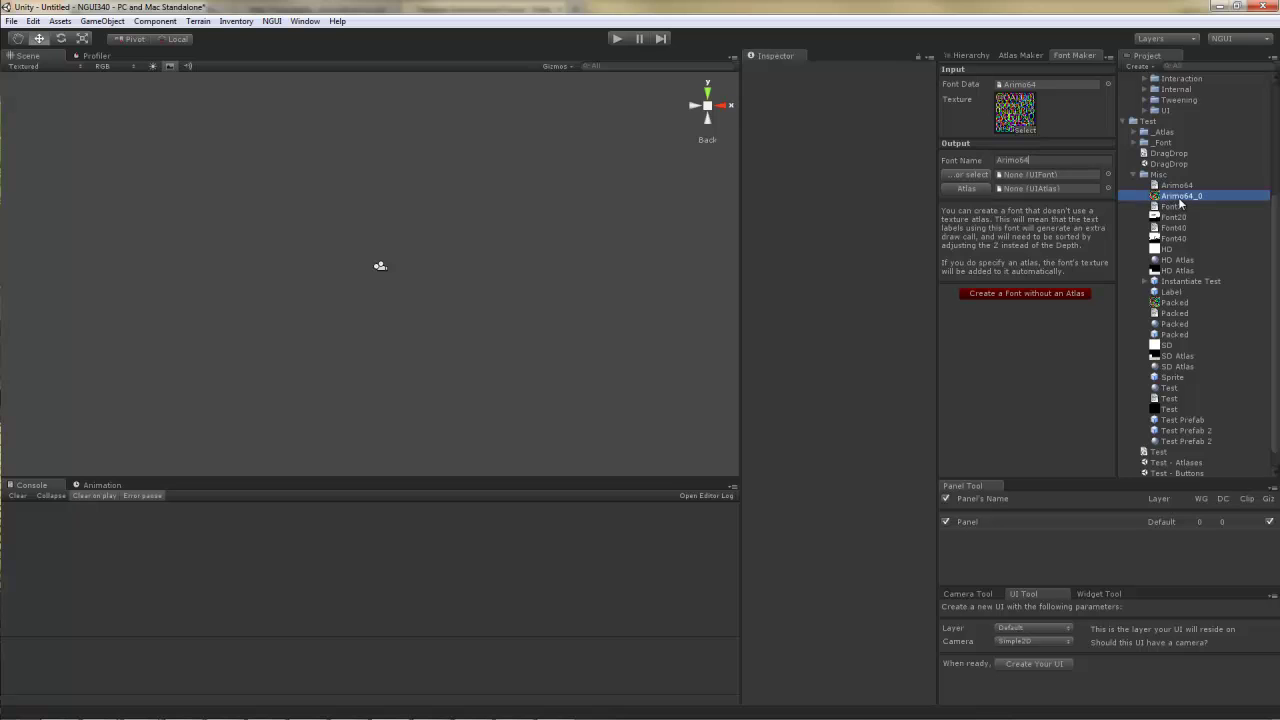
{"action": "left_click", "coordinate": [1040, 293]}
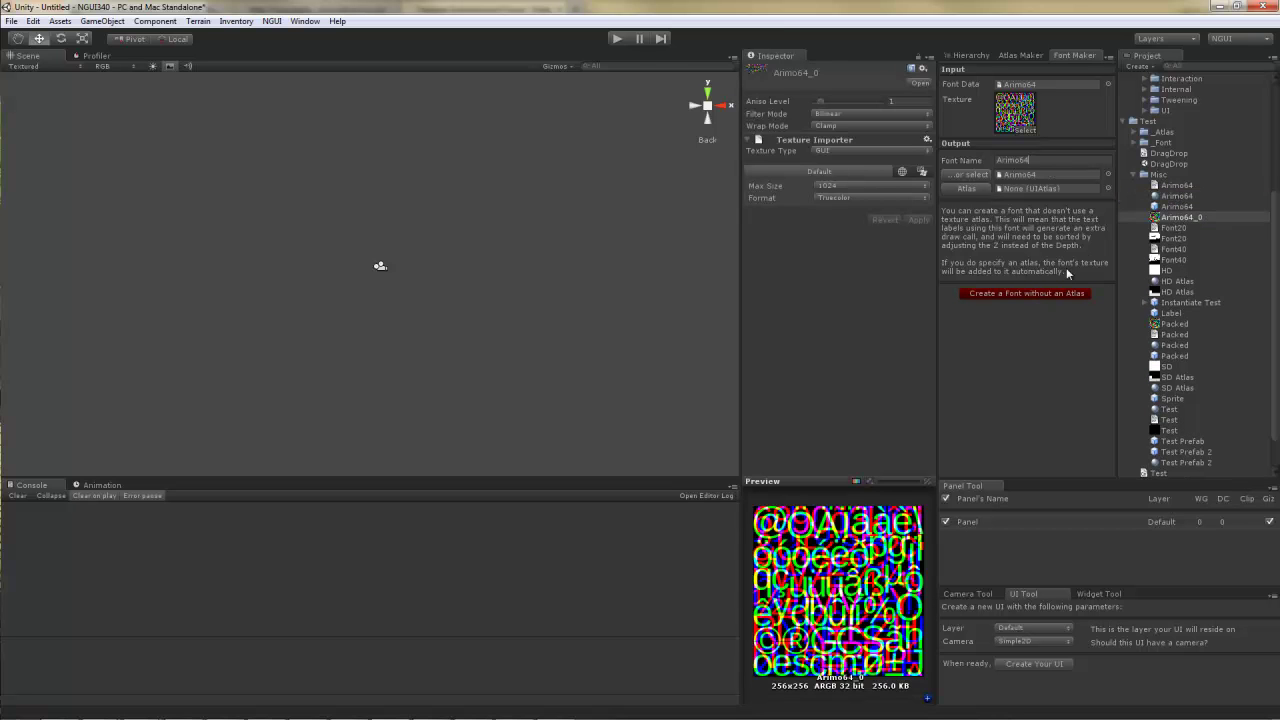
Set the Arimo64 font material's shader to Unlit/Transparent Colored (Packed).
{"action": "left_click", "coordinate": [1186, 197]}
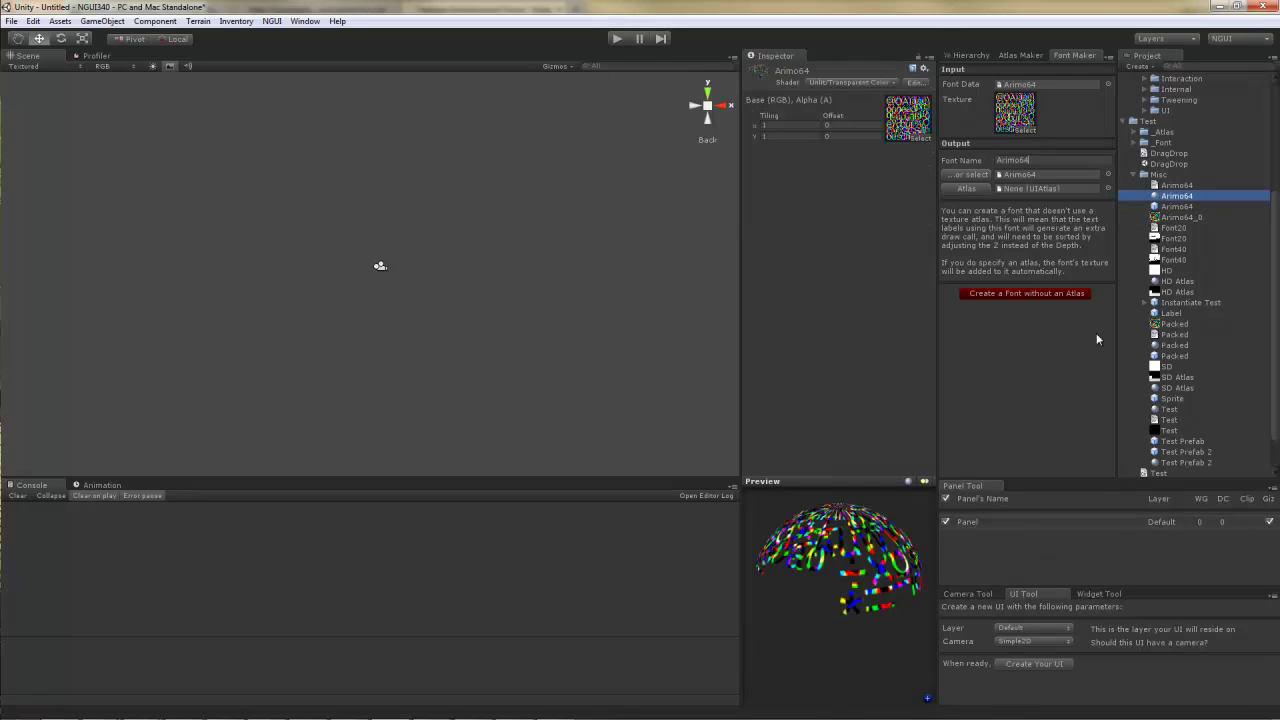
{"action": "left_click_drag", "start_coordinate": [894, 553], "coordinate": [877, 570]}
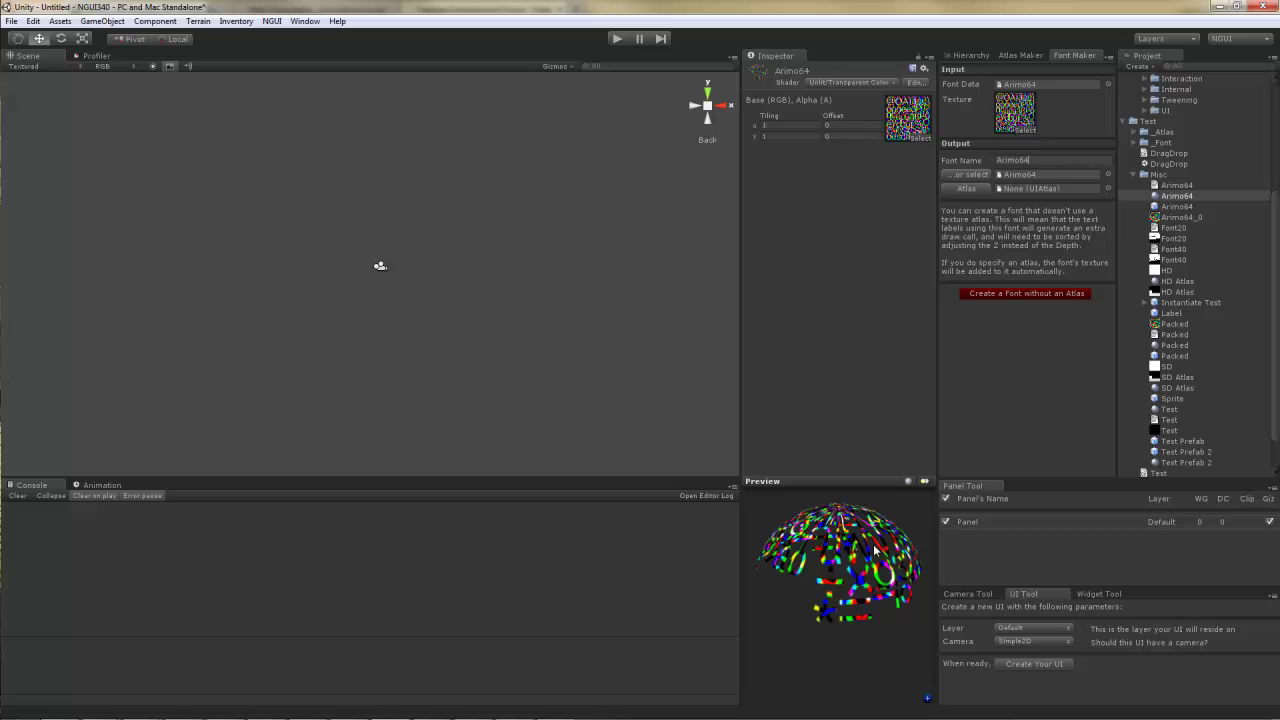
{"action": "left_click", "coordinate": [891, 83]}
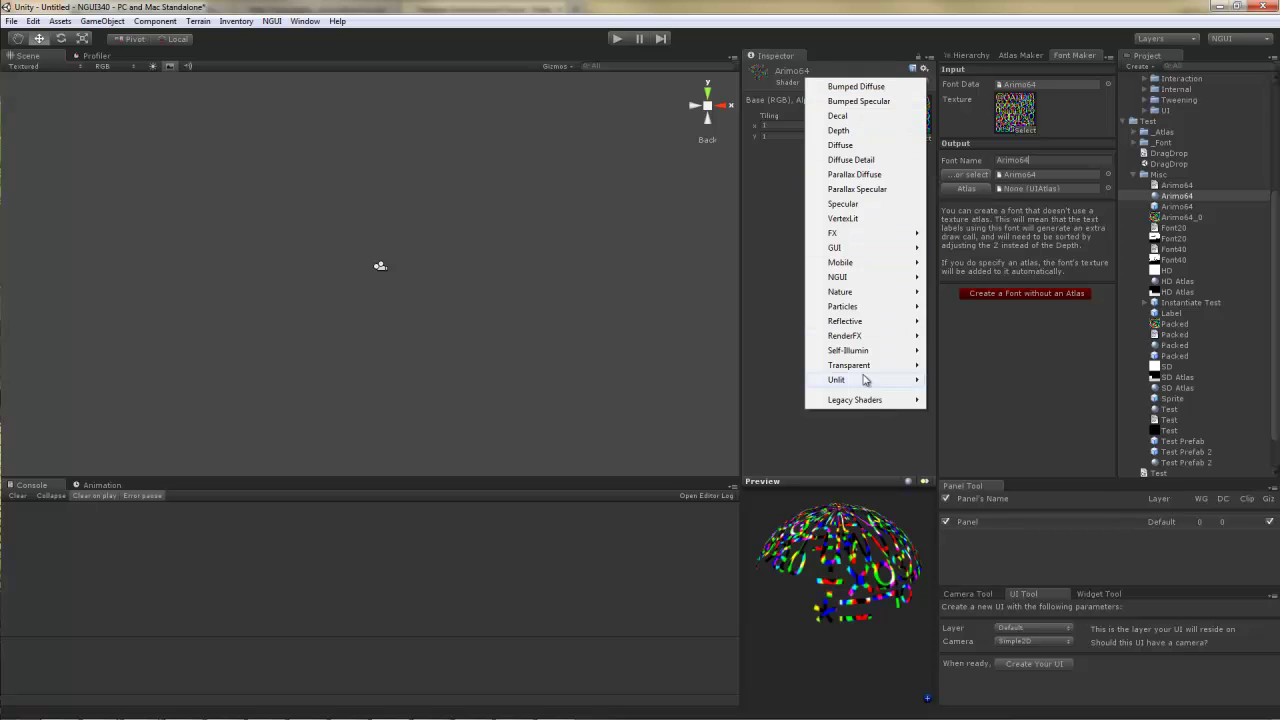
{"action": "mouse_move", "coordinate": [865, 383]}
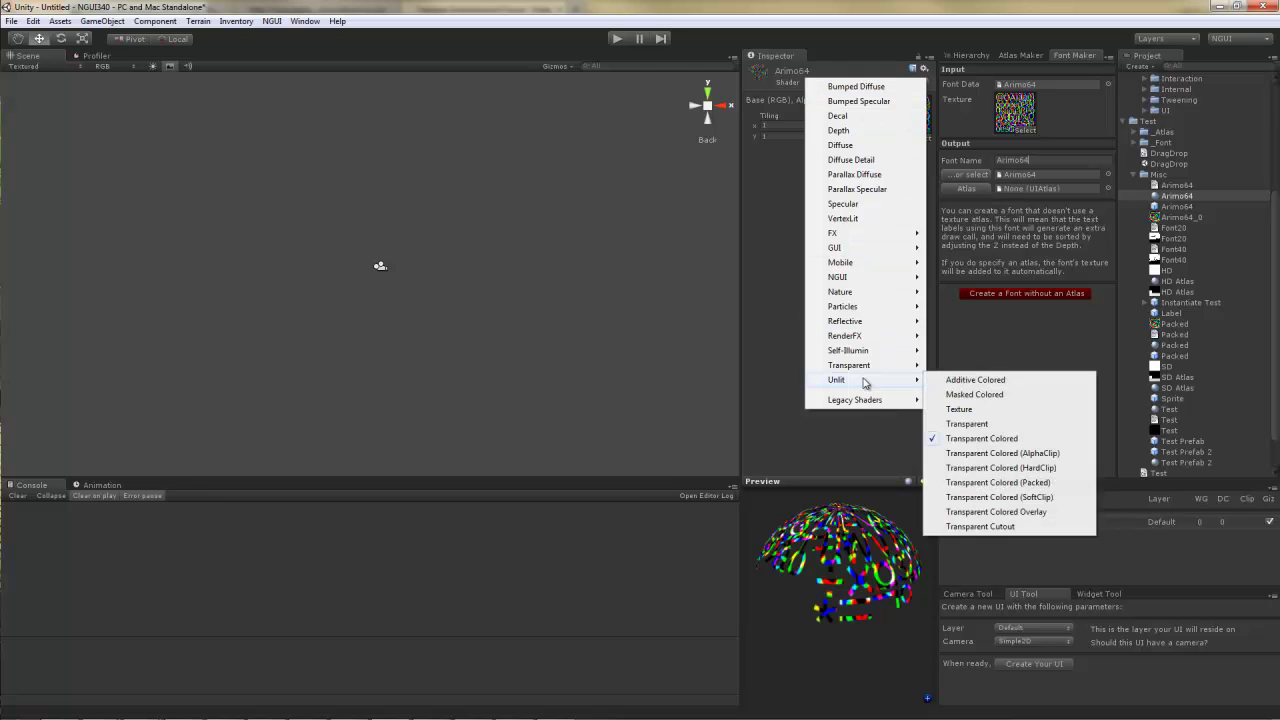
{"action": "left_click", "coordinate": [1047, 484]}
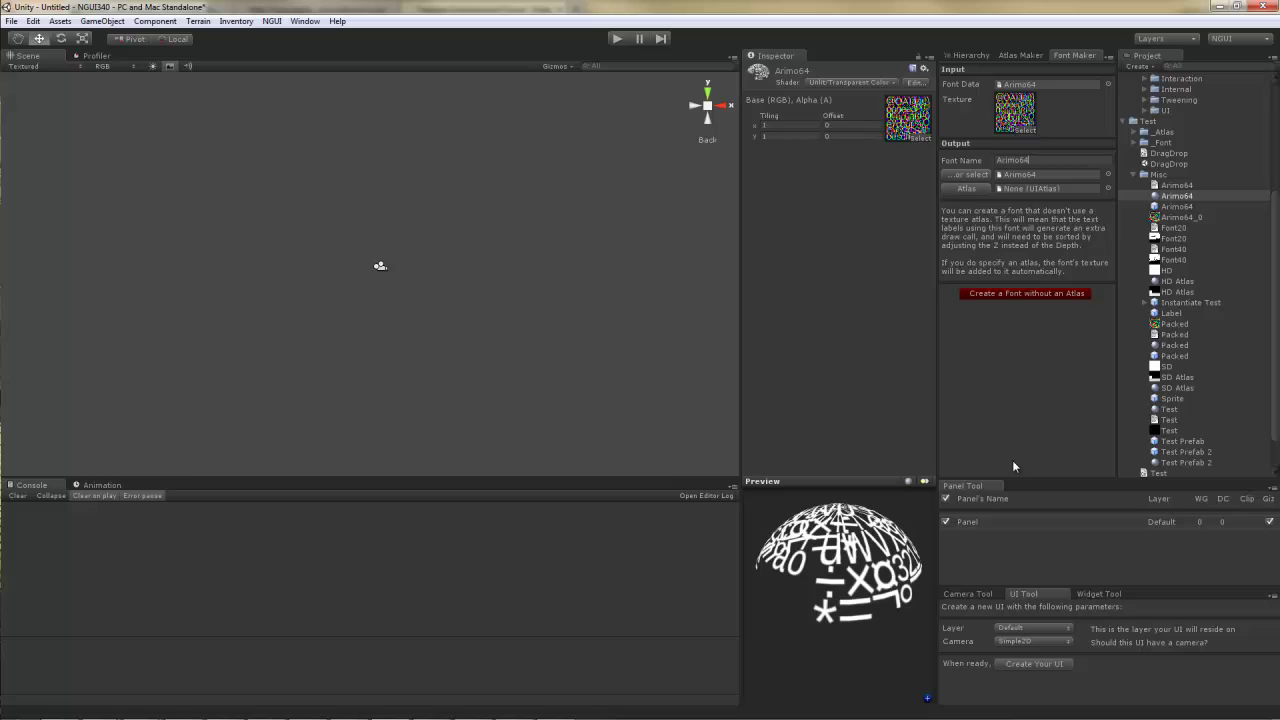
Add an Arimo64 label widget to Panel and enter the multi-line text "Testing this one time at band camp... there was this bear?".
{"action": "left_click", "coordinate": [1112, 597]}
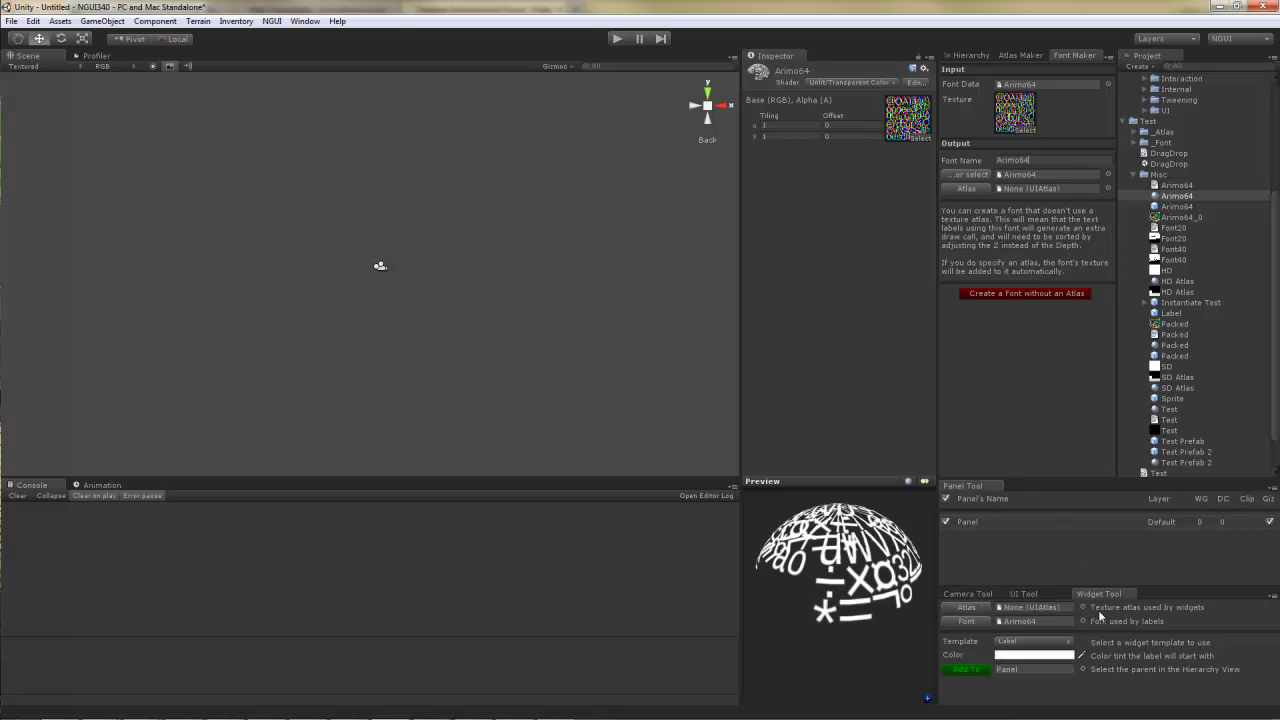
{"action": "left_click", "coordinate": [955, 670]}
{"action": "left_click", "coordinate": [802, 189]}
{"action": "key", "text": "ctrl+a"}
{"action": "type", "text": "Testing this one time at band camp...  there was this bear?"}
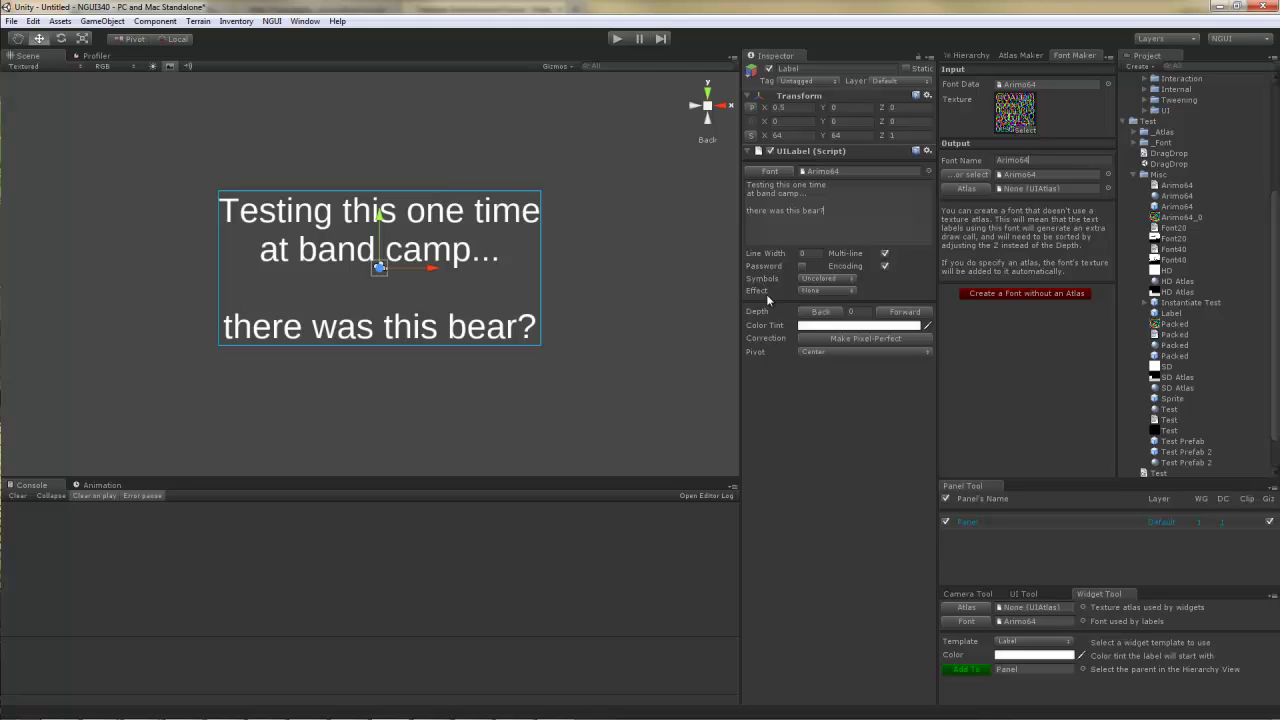
Try the Shadow and Outline effects on the label, and set its effect back to None.
{"action": "left_click", "coordinate": [825, 292]}
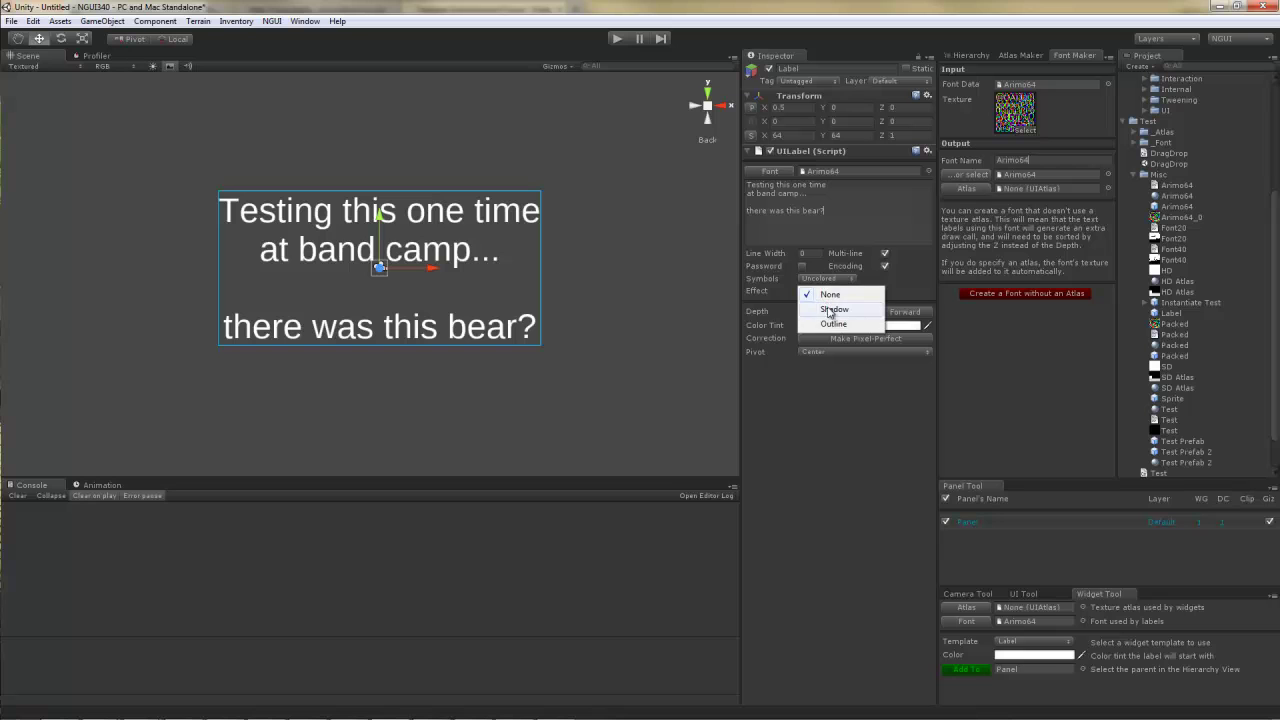
{"action": "left_click", "coordinate": [828, 309]}
{"action": "left_click", "coordinate": [826, 291]}
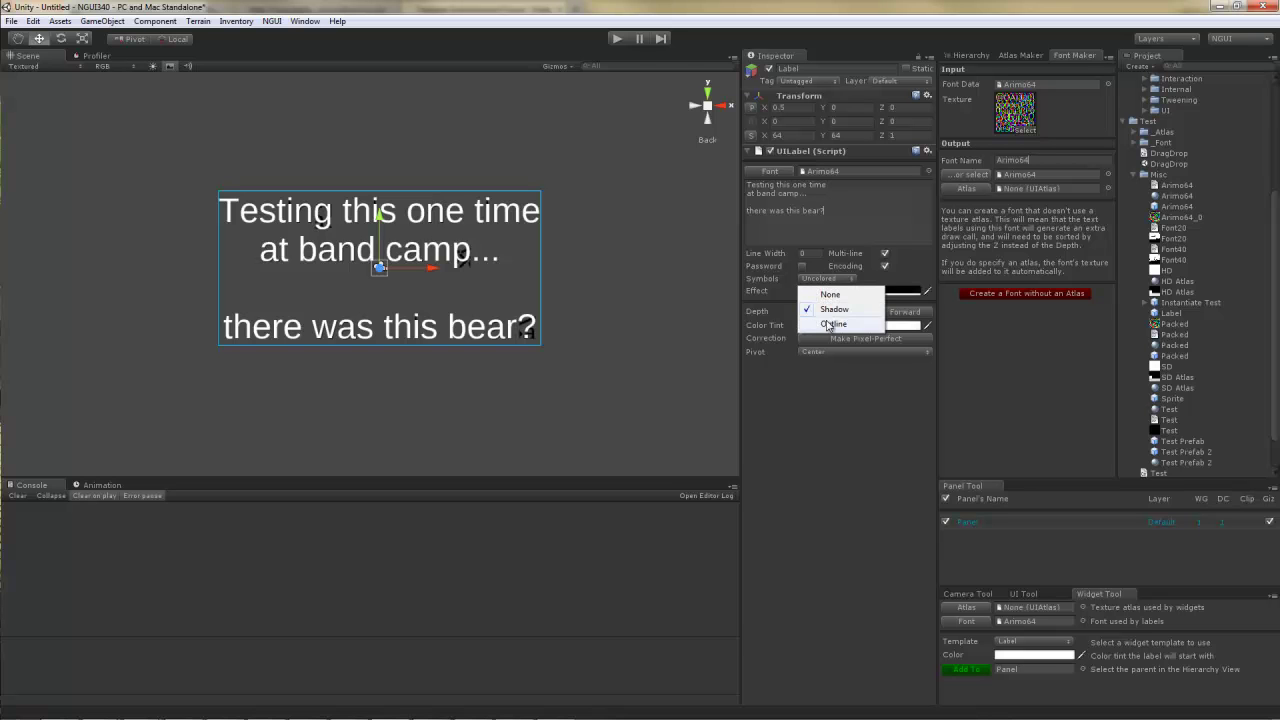
{"action": "left_click", "coordinate": [828, 327]}
{"action": "left_click", "coordinate": [825, 292]}
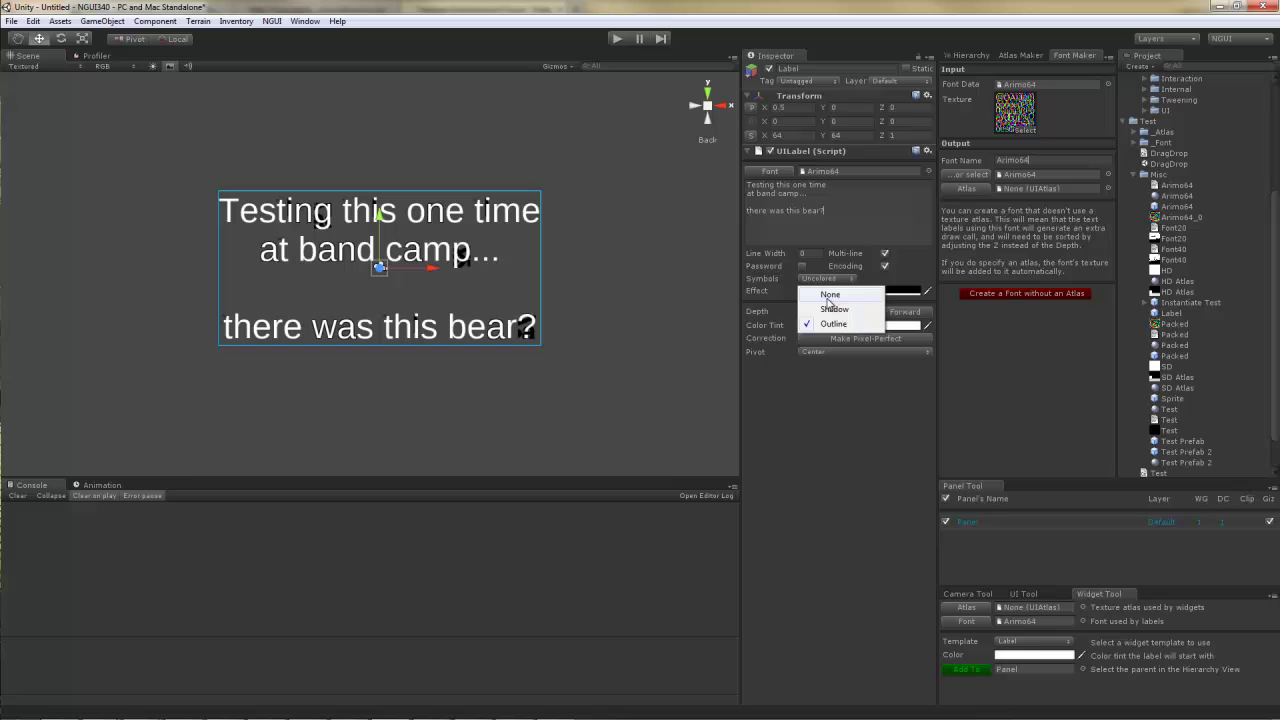
{"action": "left_click", "coordinate": [828, 297]}
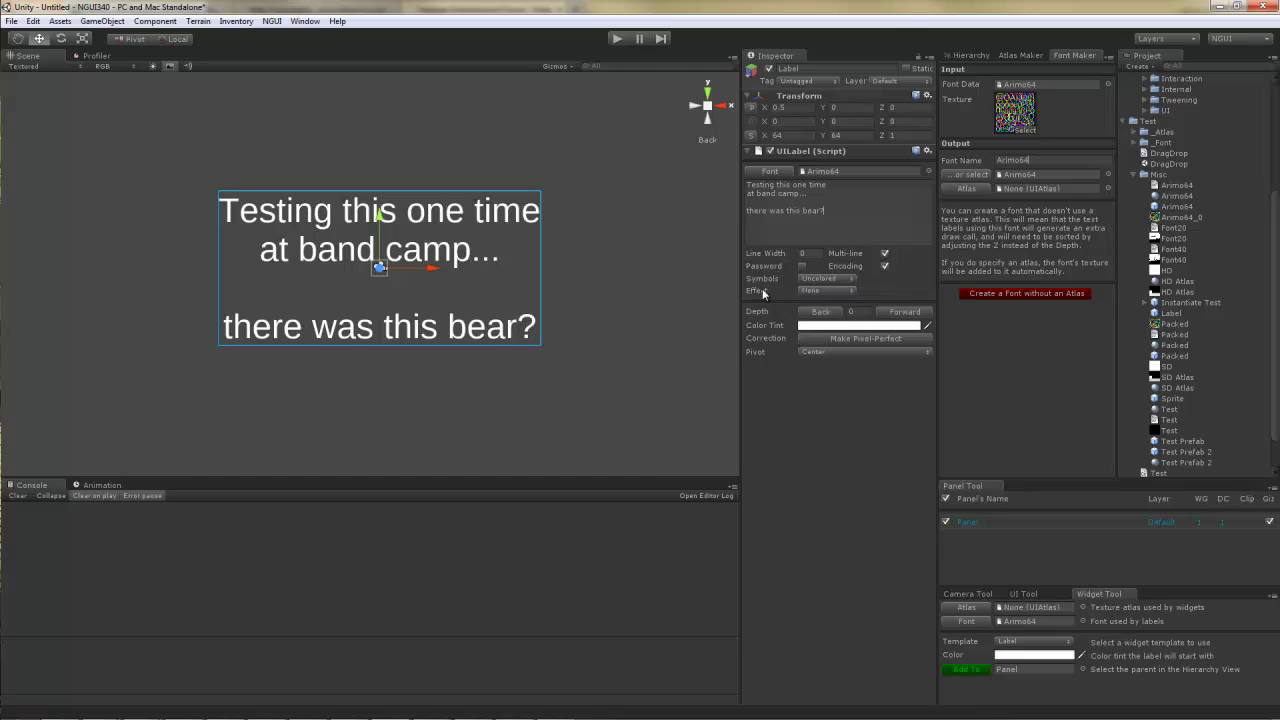
Try a muted red color tint on the label, and return the tint to white.
{"action": "left_click", "coordinate": [850, 325]}
{"action": "left_click", "coordinate": [51, 96]}
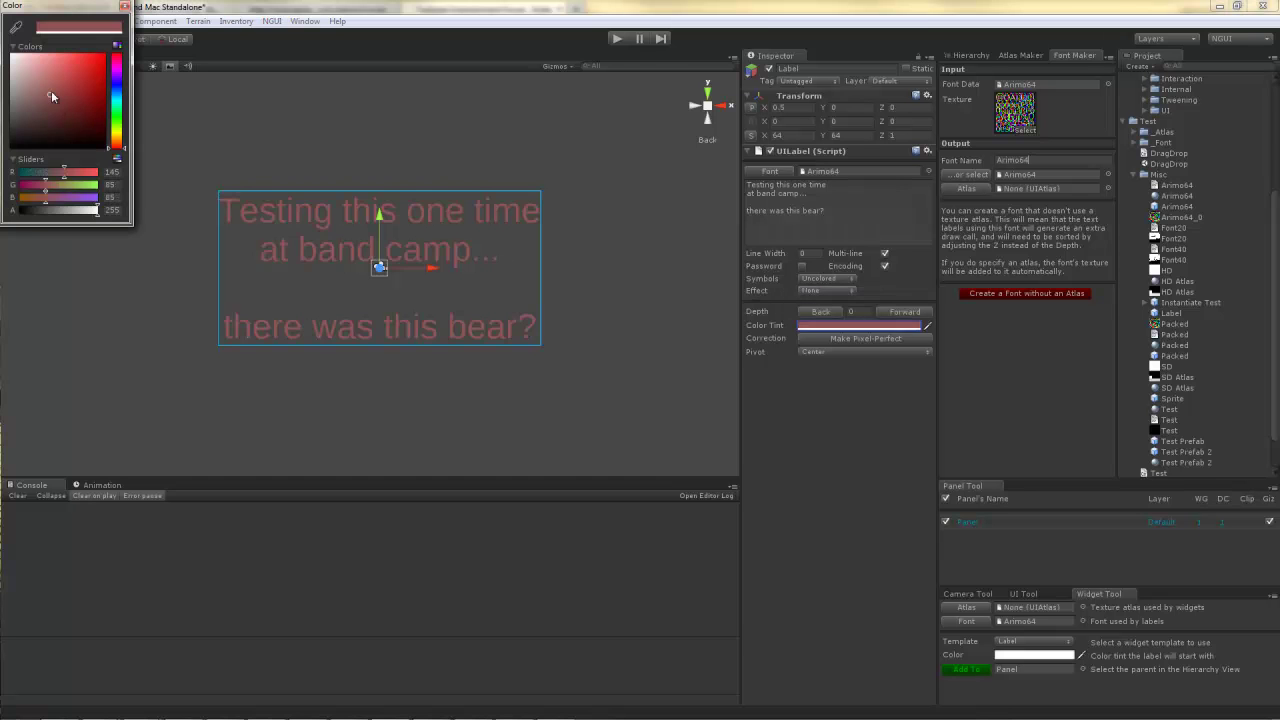
{"action": "left_click_drag", "start_coordinate": [51, 96], "coordinate": [2, 40]}
{"action": "left_click", "coordinate": [118, 88]}
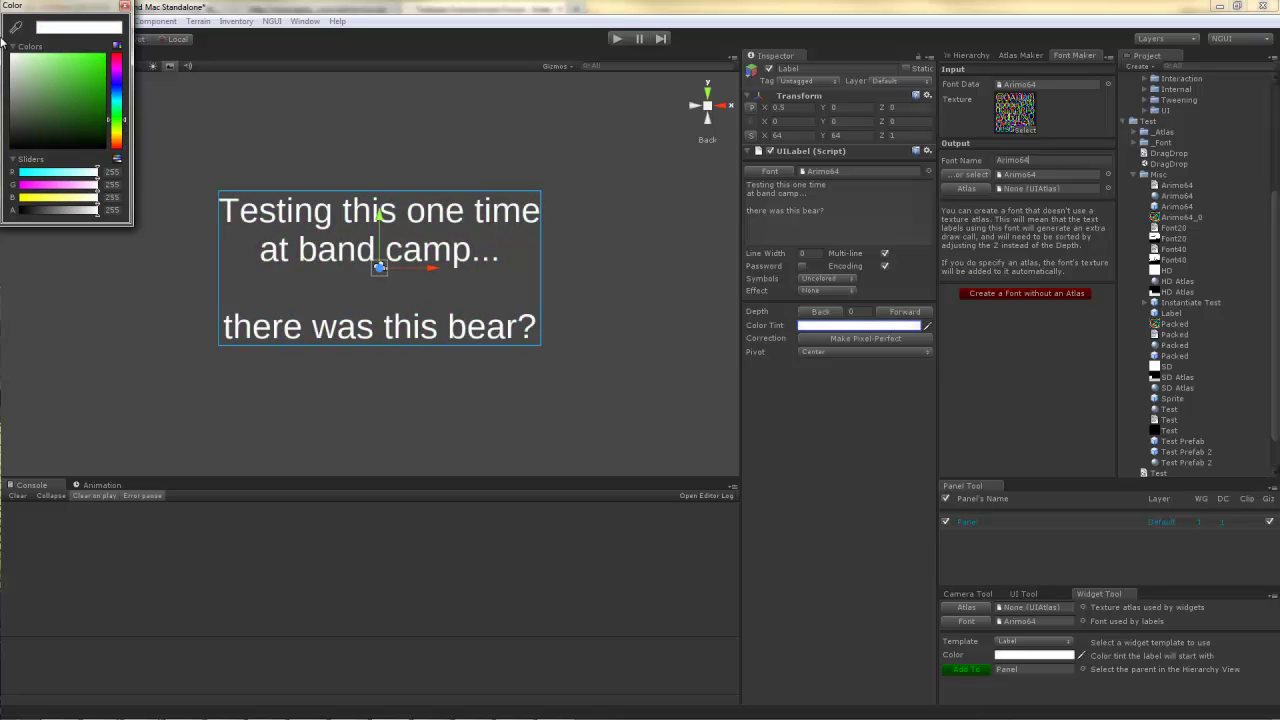
{"action": "left_click", "coordinate": [124, 6]}
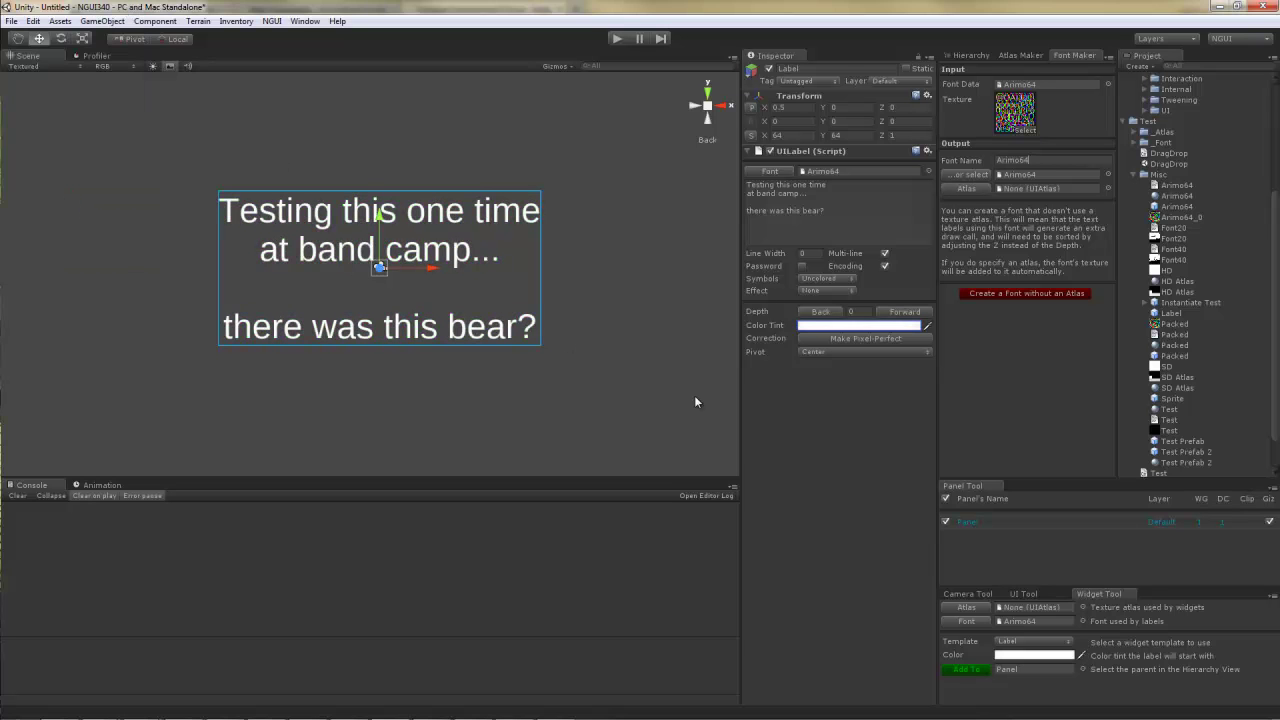
Try lowering the label tint's alpha to about 62, and undo the recent label changes.
{"action": "left_click", "coordinate": [862, 326]}
{"action": "left_click_drag", "start_coordinate": [95, 210], "coordinate": [41, 225]}
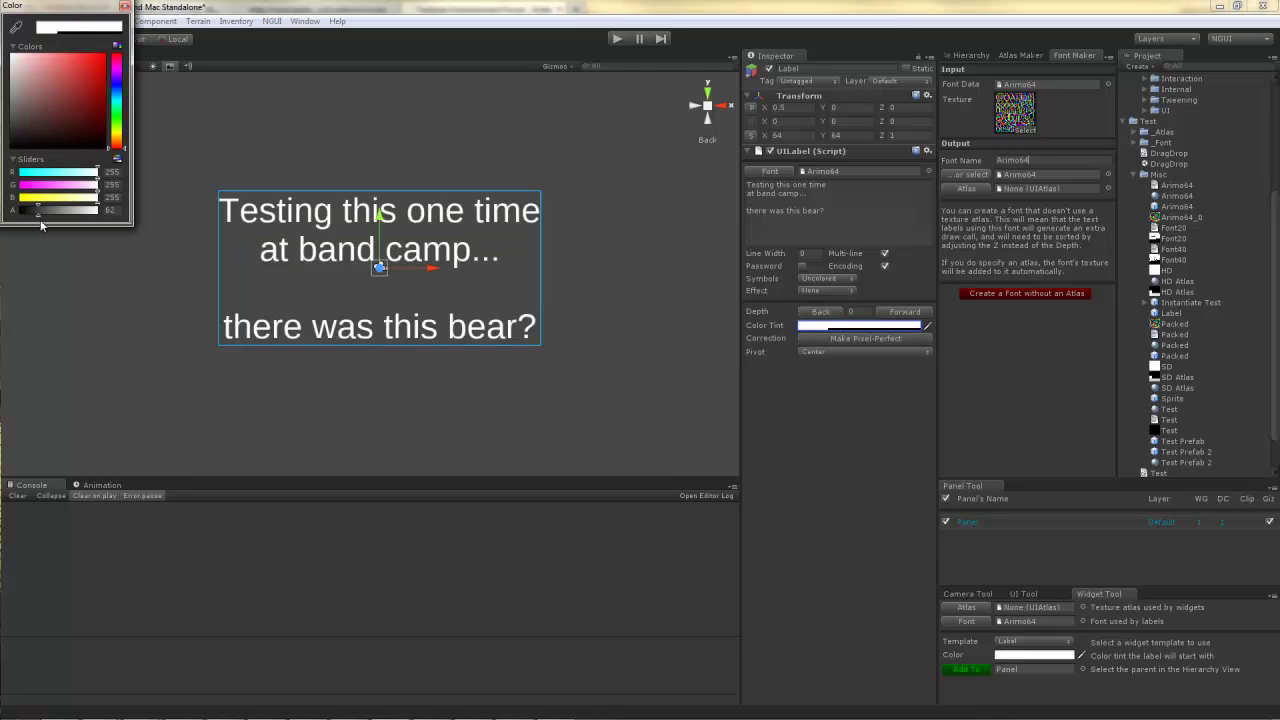
{"action": "left_click", "coordinate": [124, 6]}
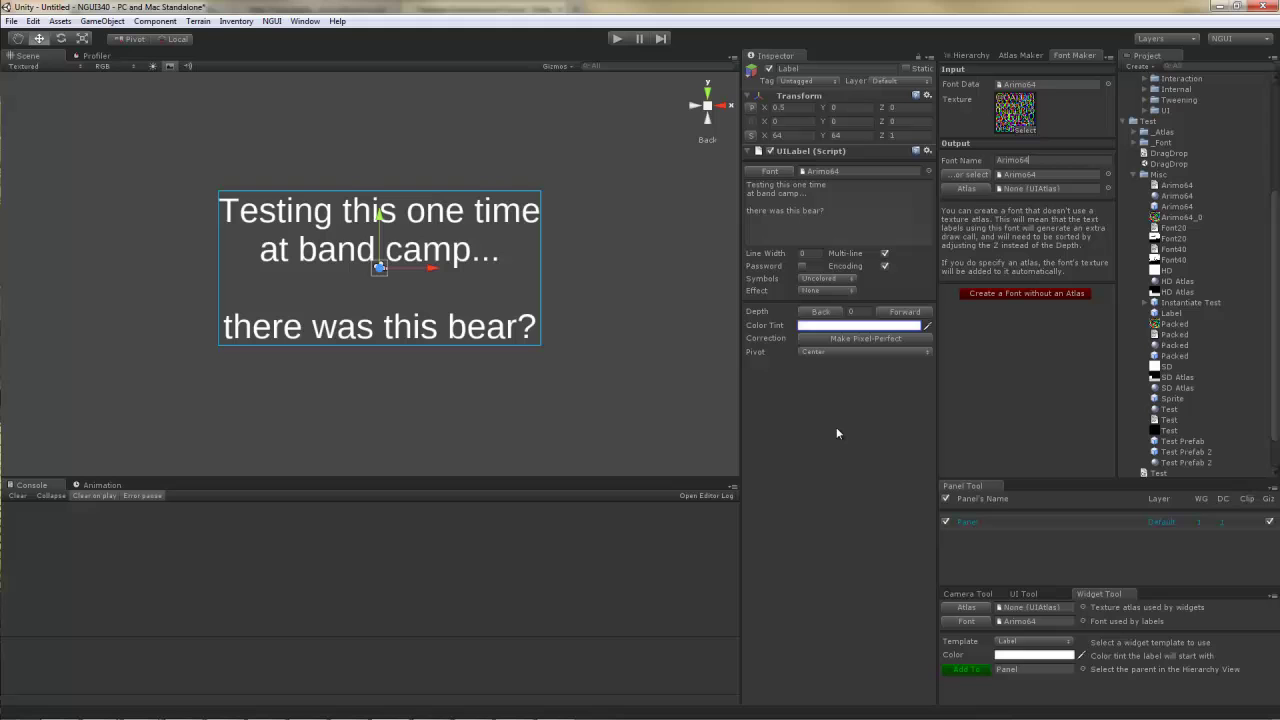
{"action": "key", "text": "ctrl+z"}
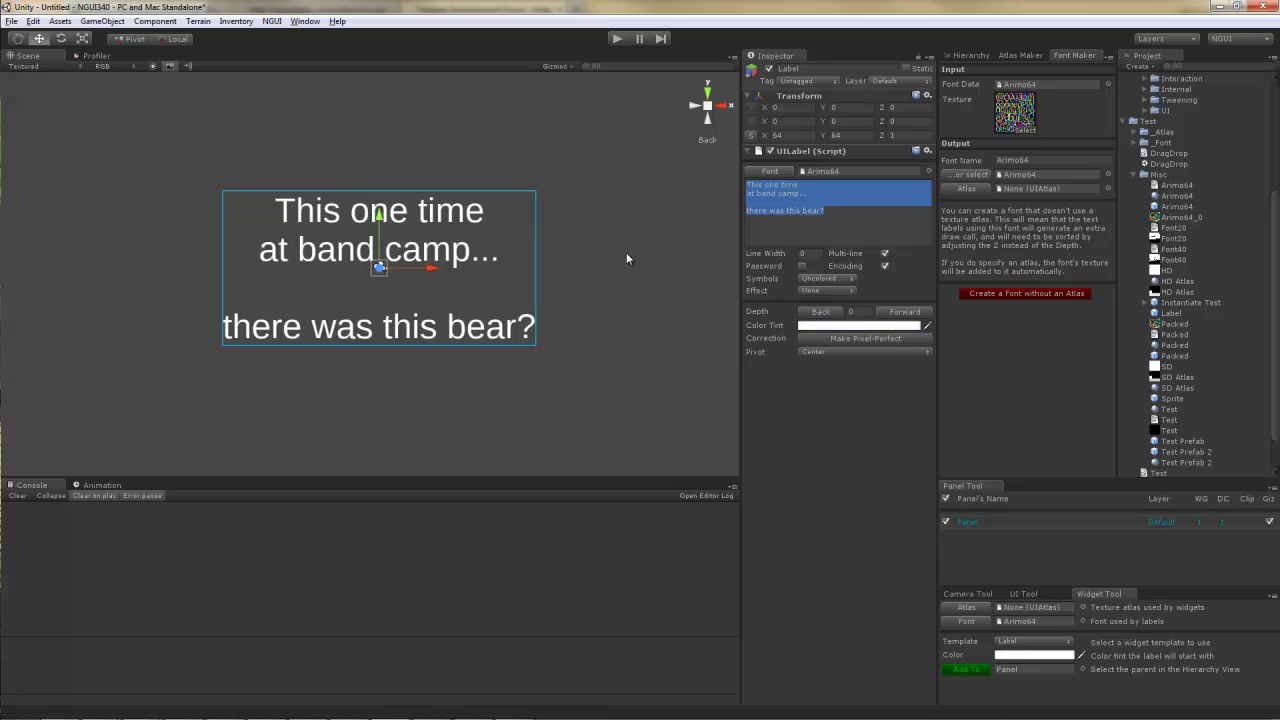